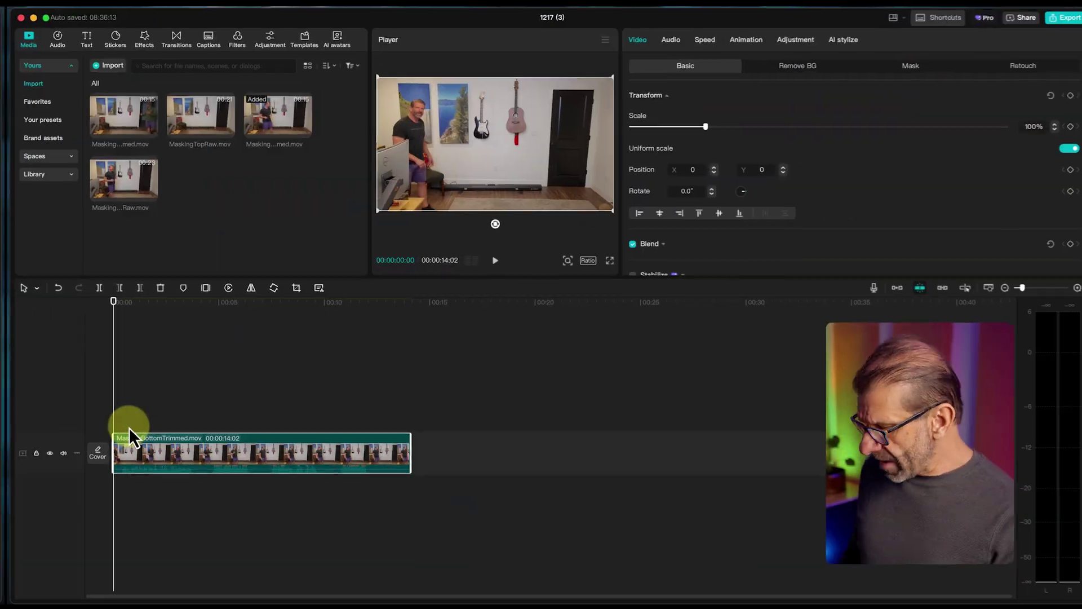
Fit the clip to the timeline, set the playhead to 00:03 and apply a Horizontal mask.
key(shift+z)
drag(168, 301, 411, 299)
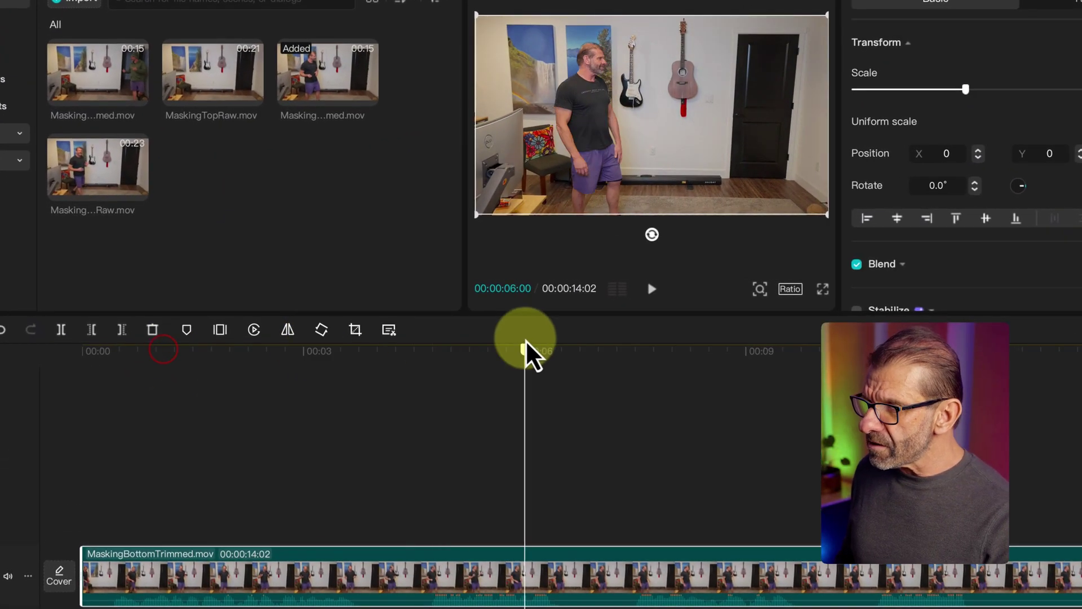
drag(525, 342, 331, 396)
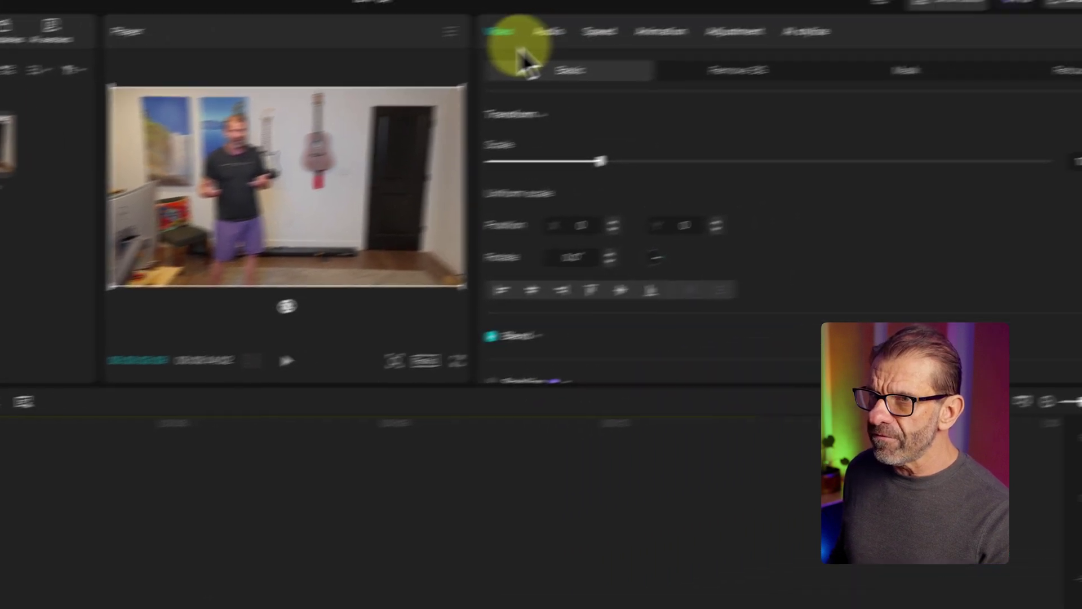
click(905, 70)
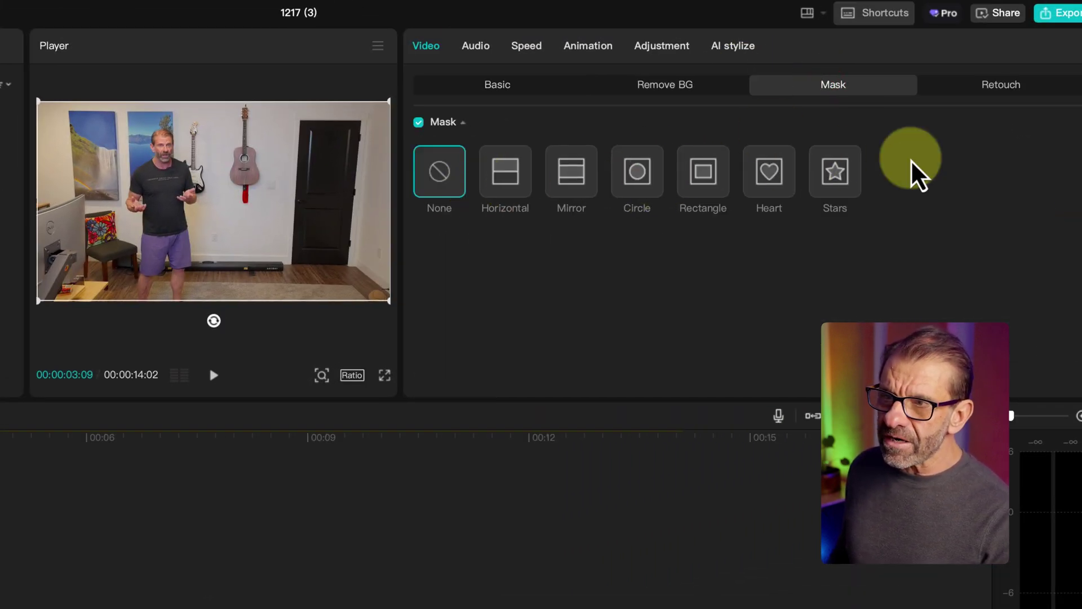
click(499, 176)
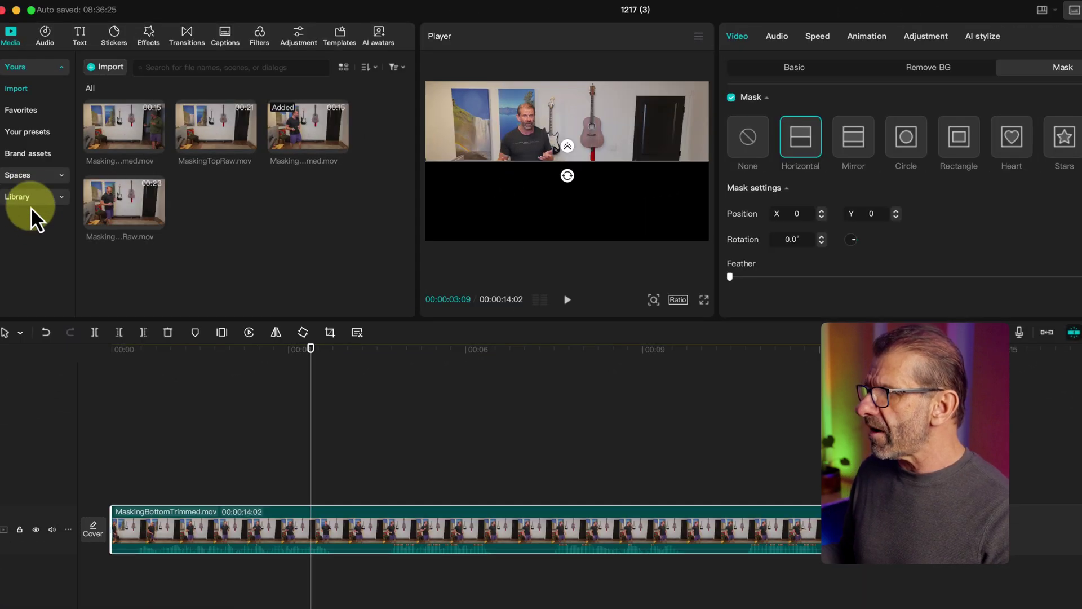
click(30, 203)
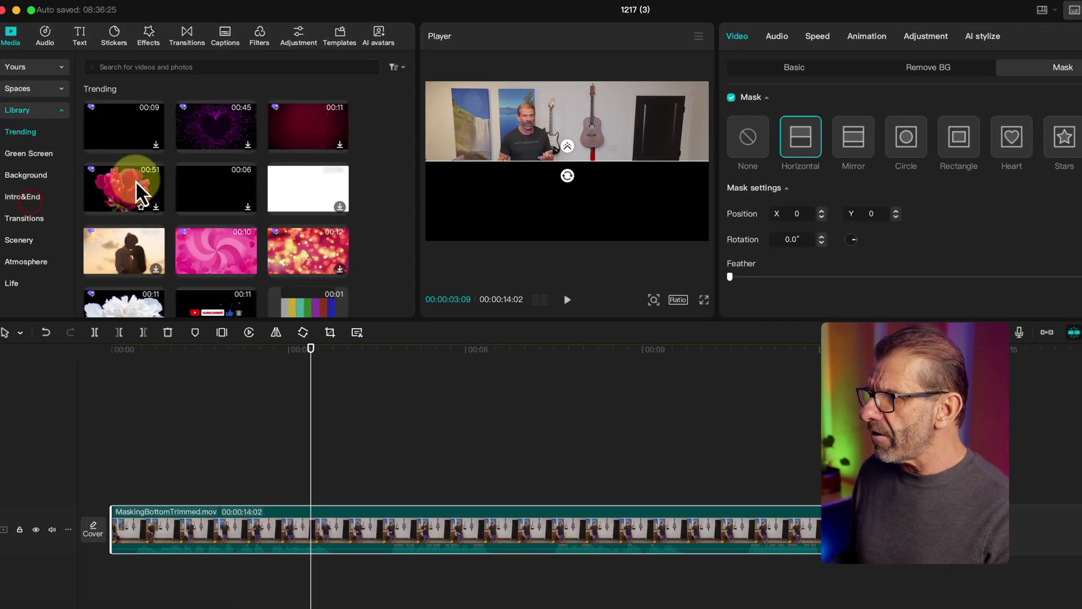
Place the pink swirl clip beneath the man's clip and rotate the mask to −270°.
drag(195, 232, 118, 477)
drag(255, 503, 253, 434)
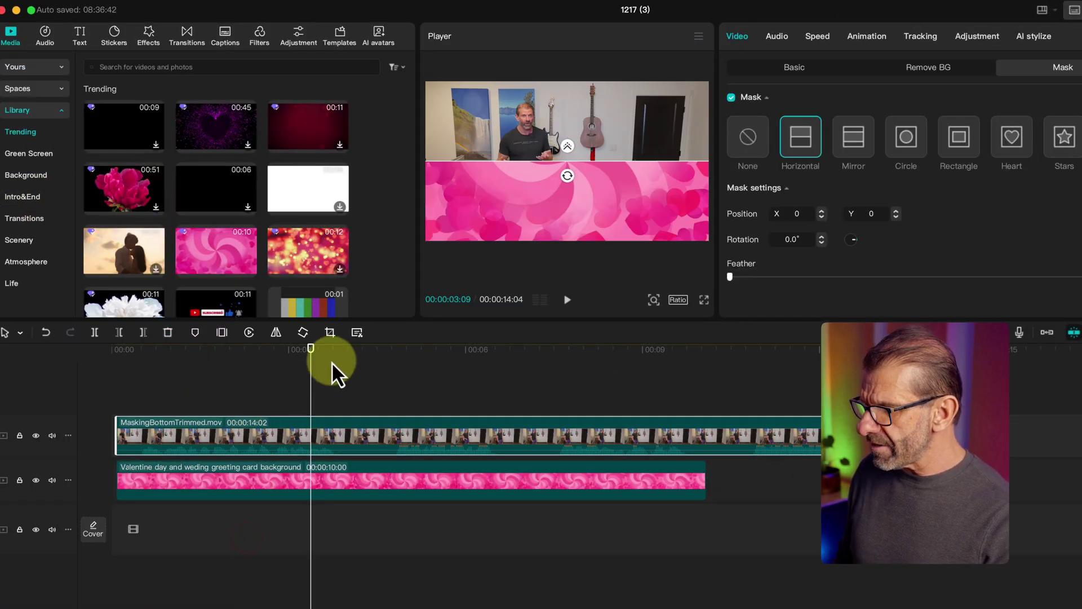
drag(332, 354, 342, 367)
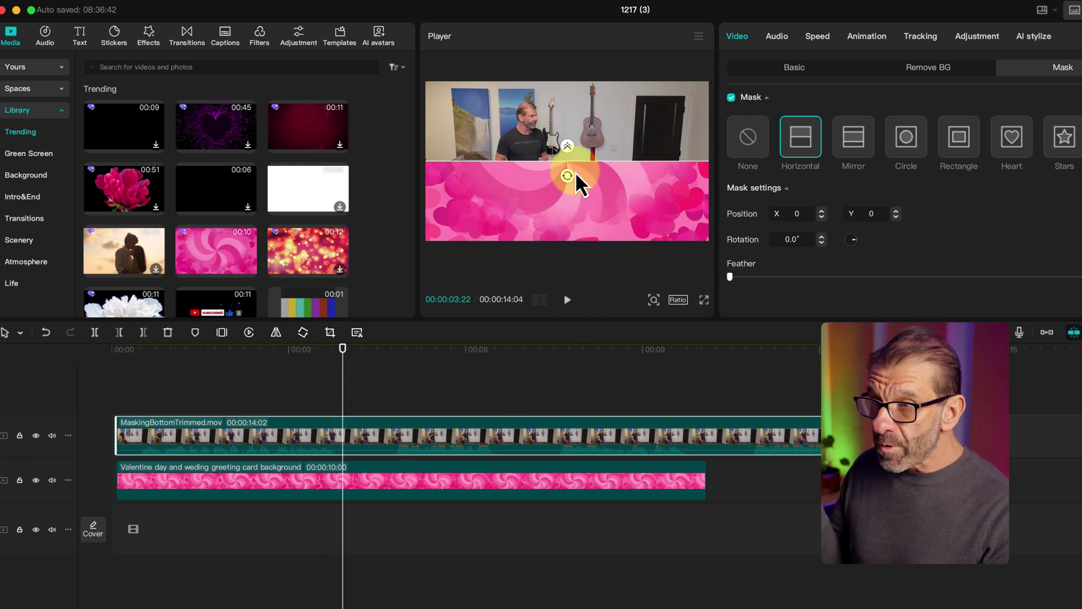
drag(571, 174, 596, 169)
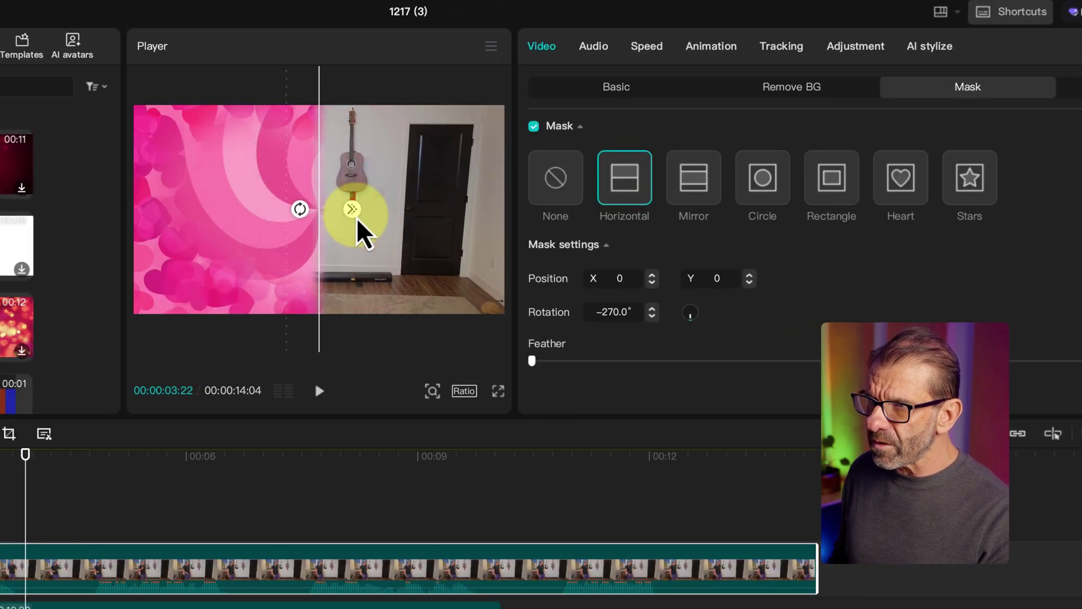
click(768, 181)
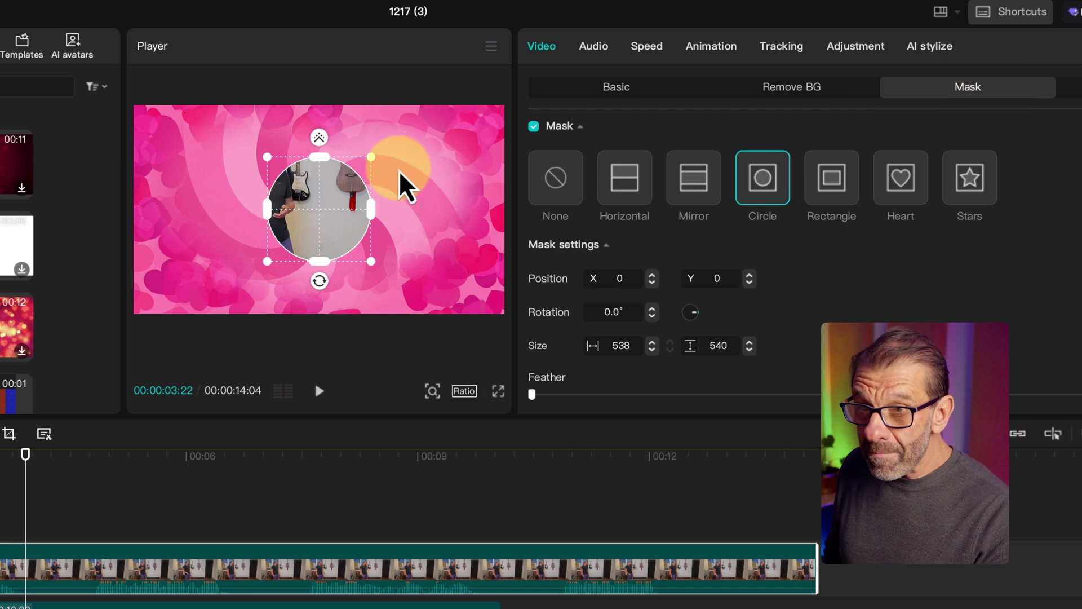
Size the circle mask to 400×373 over the man's head at top-left, undoing stray moves.
click(326, 234)
drag(320, 222, 282, 175)
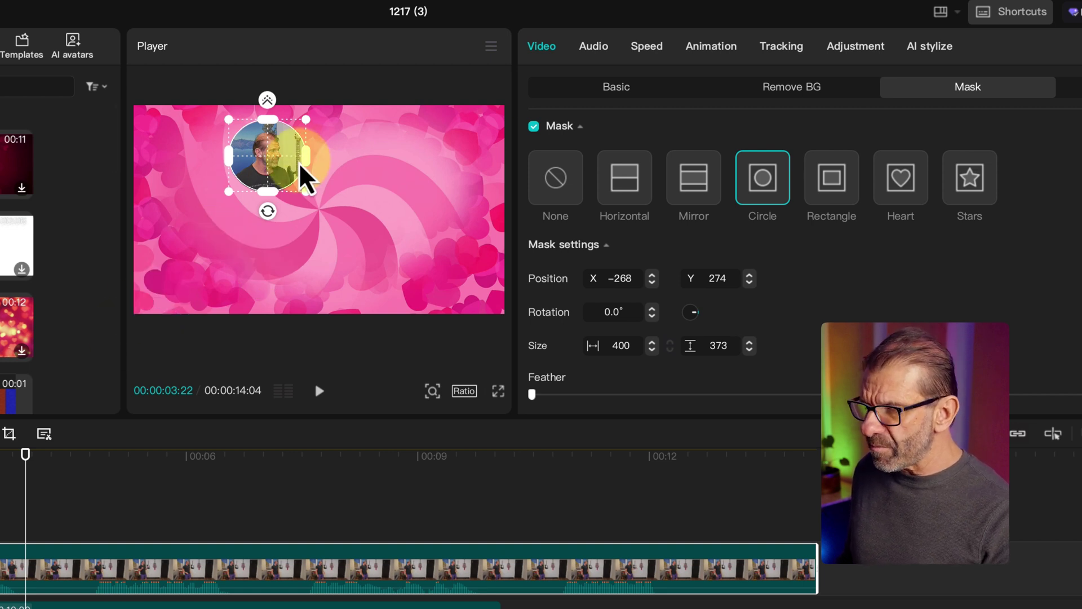
drag(259, 174, 283, 241)
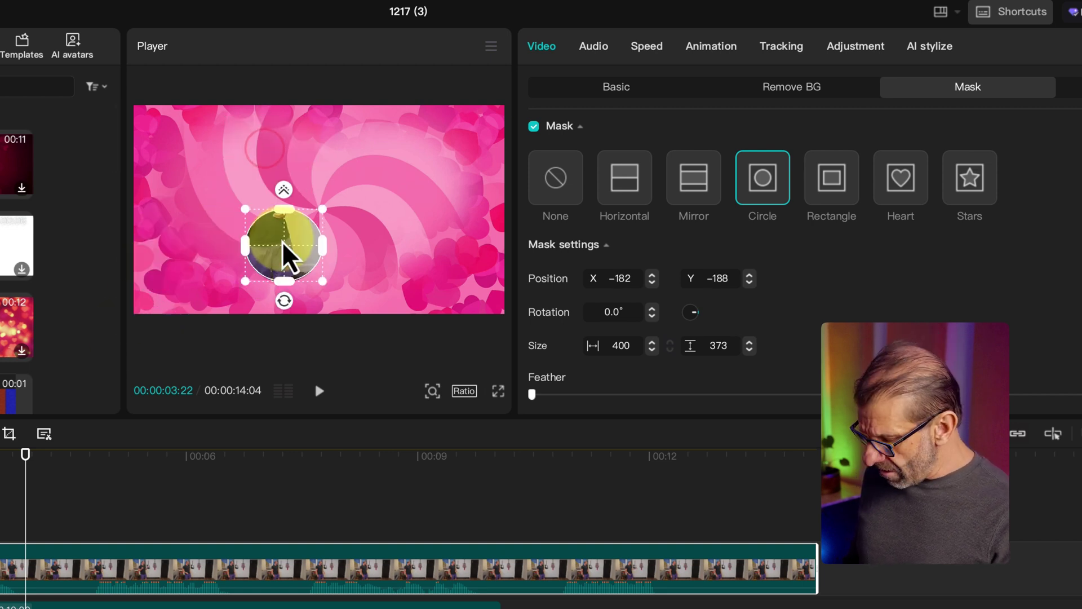
key(super+z)
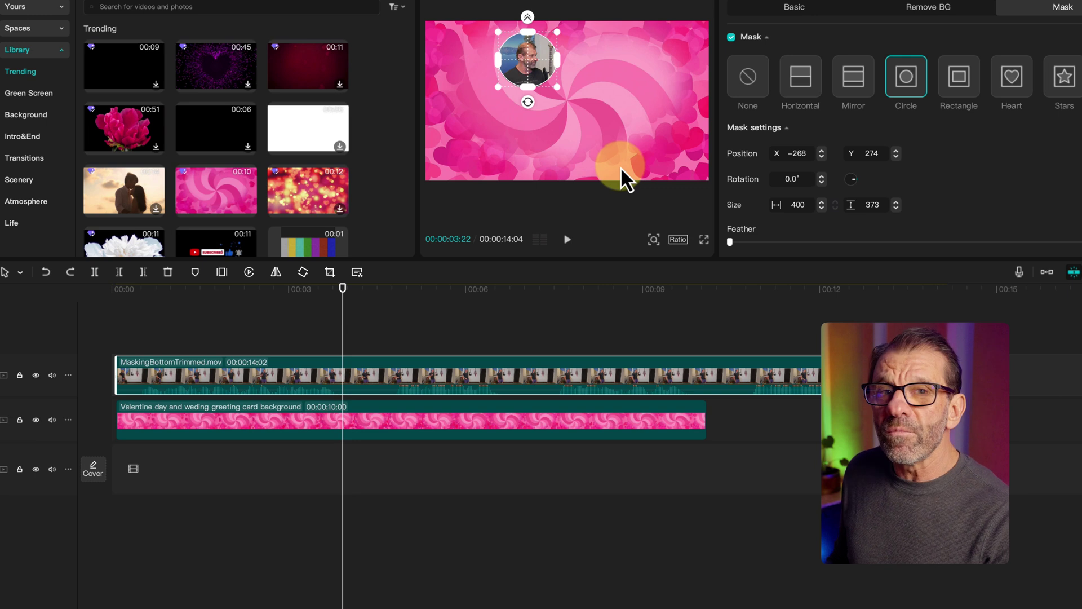
click(816, 12)
drag(515, 64, 500, 133)
drag(373, 283, 436, 273)
key(super+z)
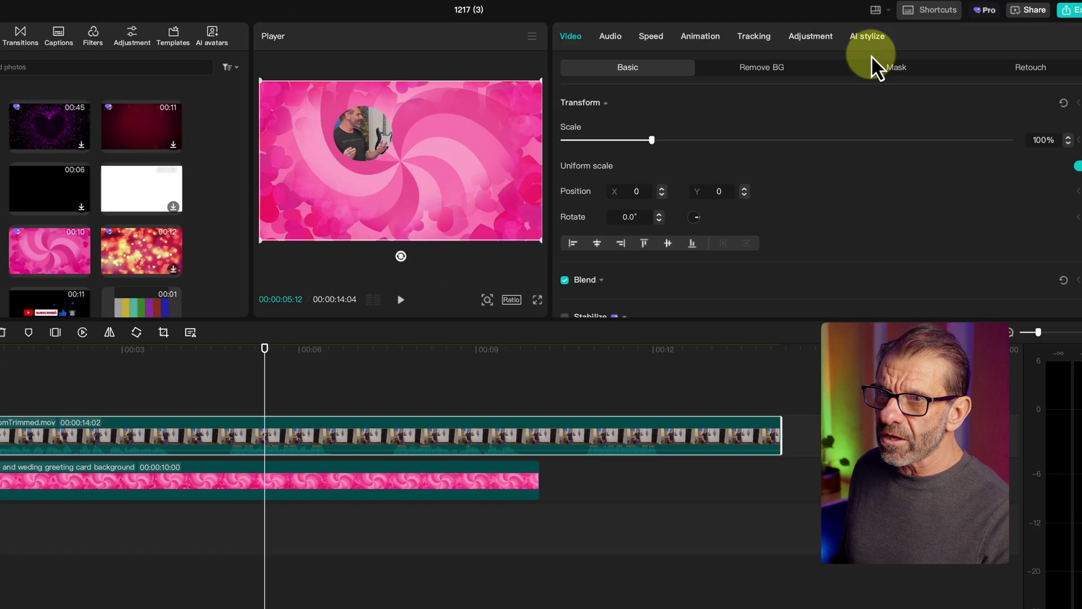
Try the None, Rectangle and Heart masks, then switch to the Stars mask.
click(1041, 4)
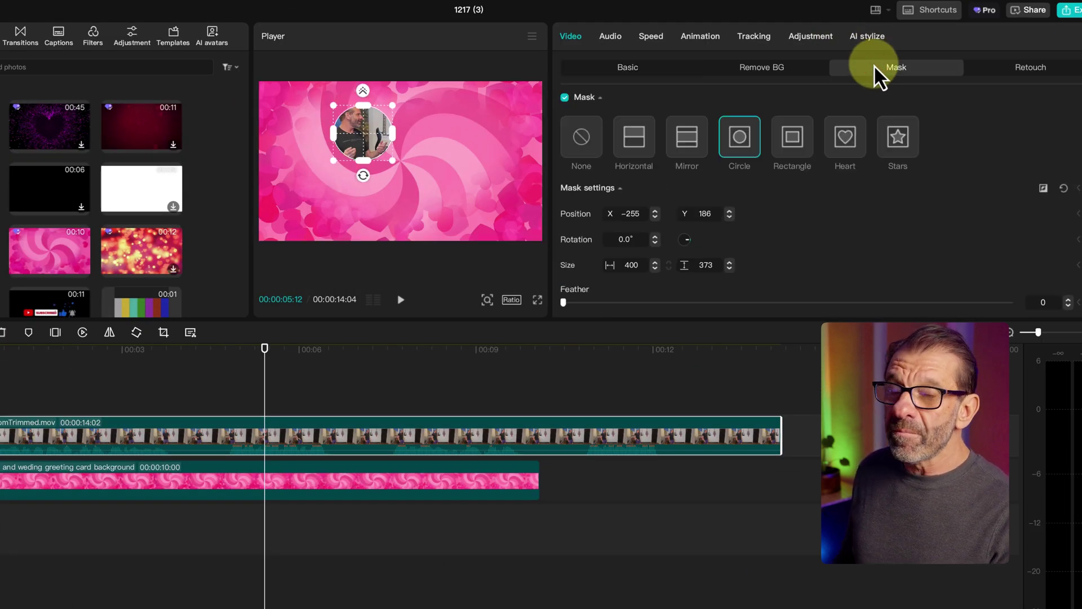
click(576, 132)
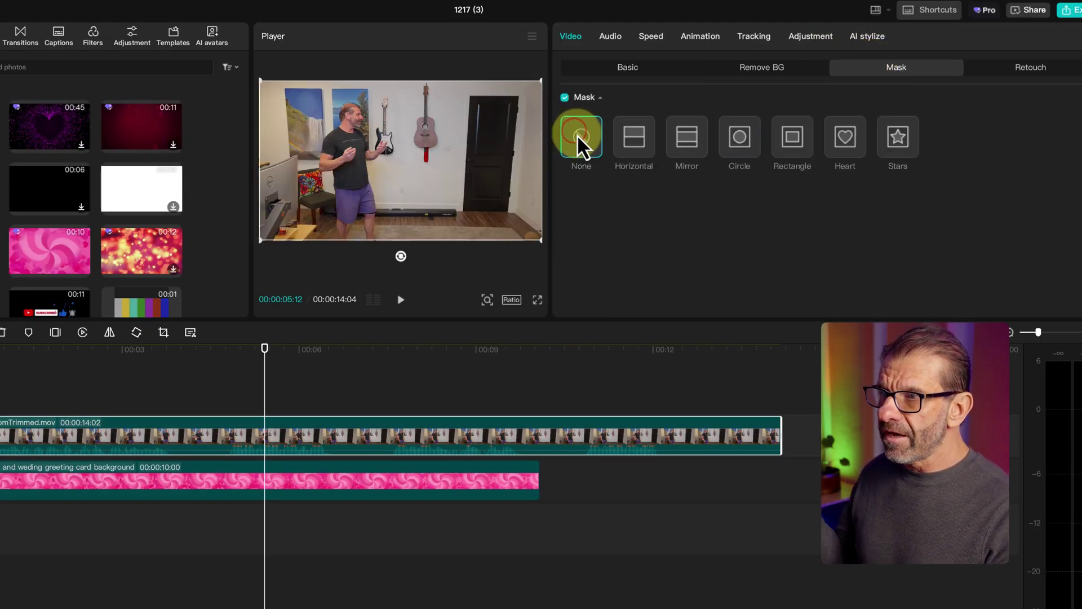
click(783, 130)
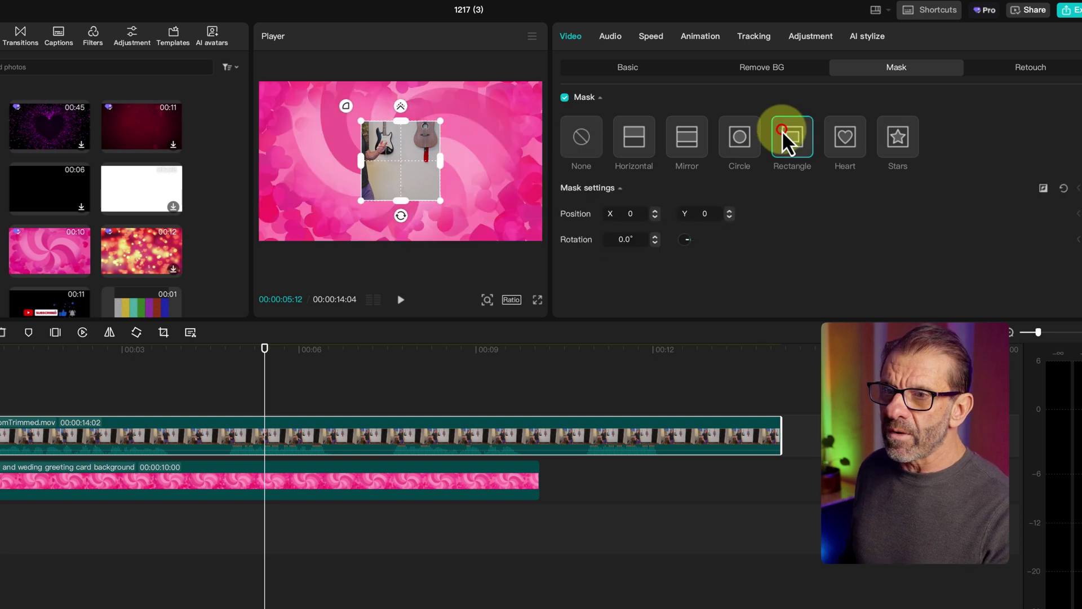
mouse_move(428, 176)
mouse_down()
mouse_move(301, 150)
mouse_move(421, 165)
mouse_up()
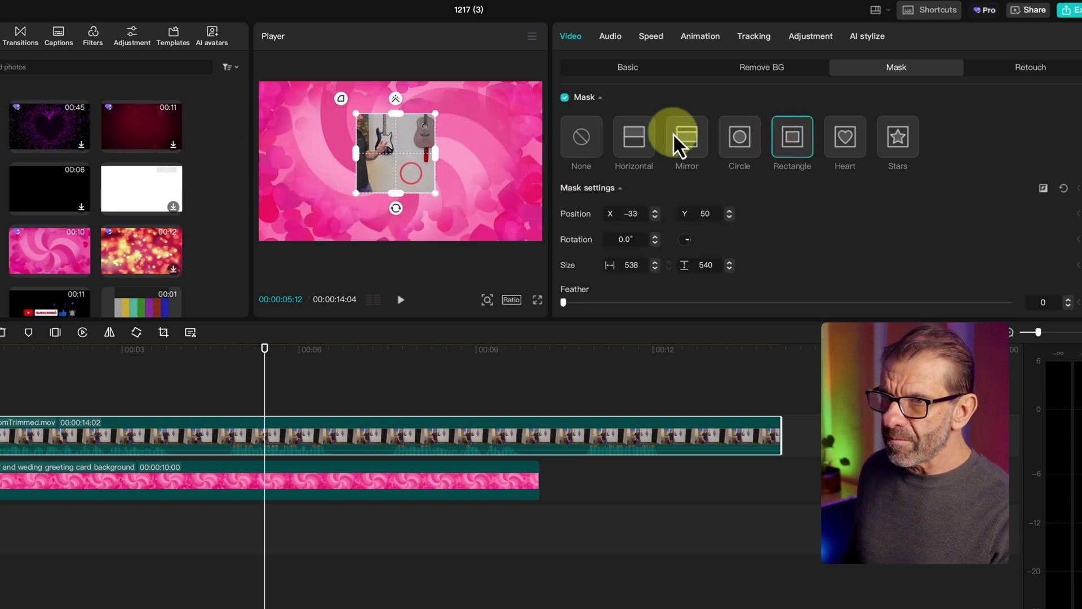
click(854, 138)
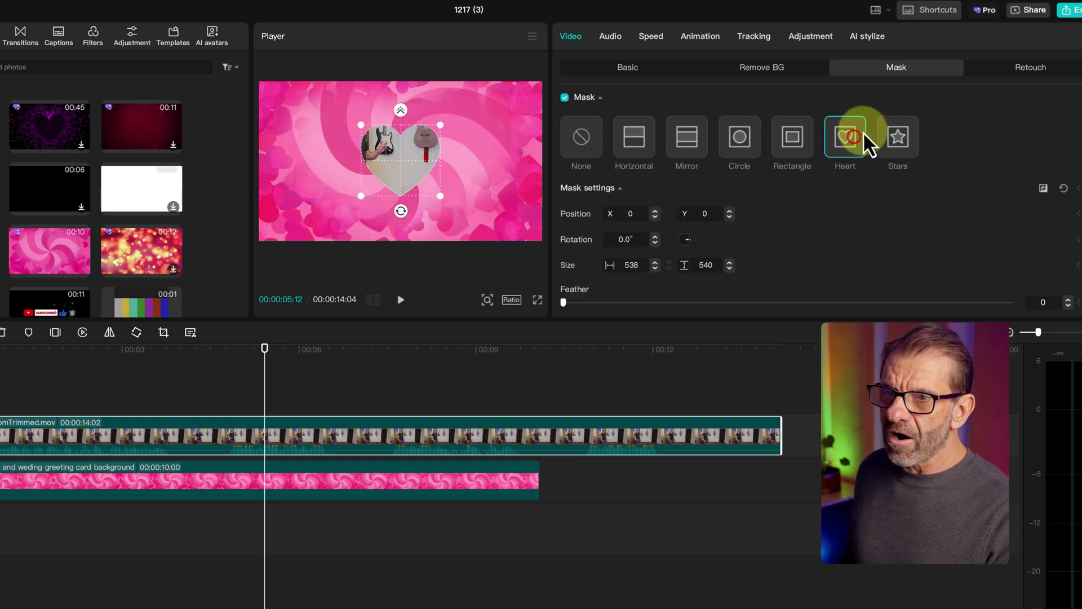
click(905, 141)
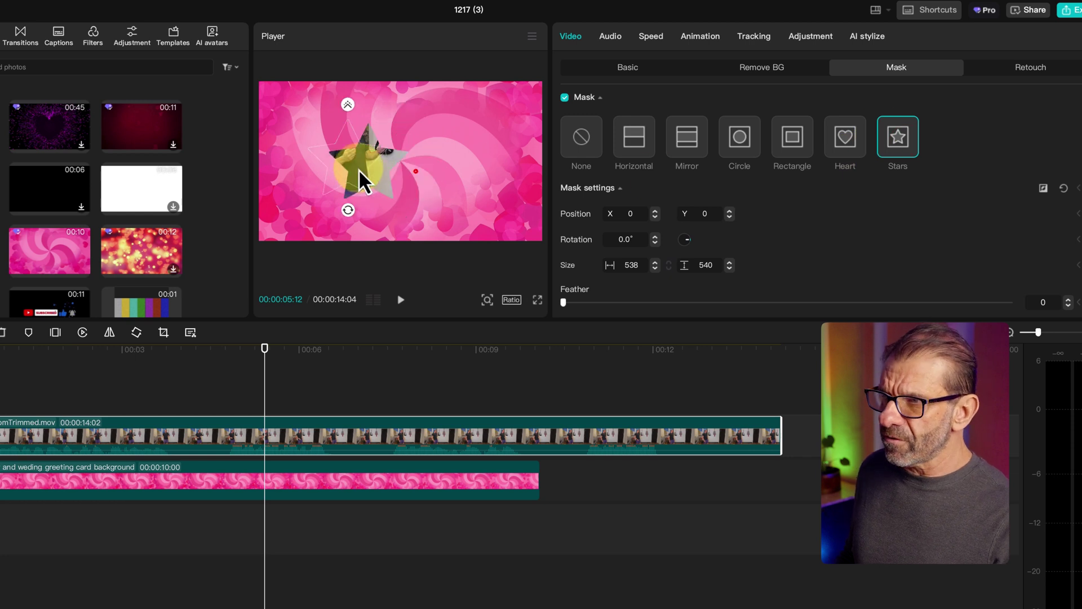
Centre the star mask and set its Feather to 88.
drag(369, 148, 349, 153)
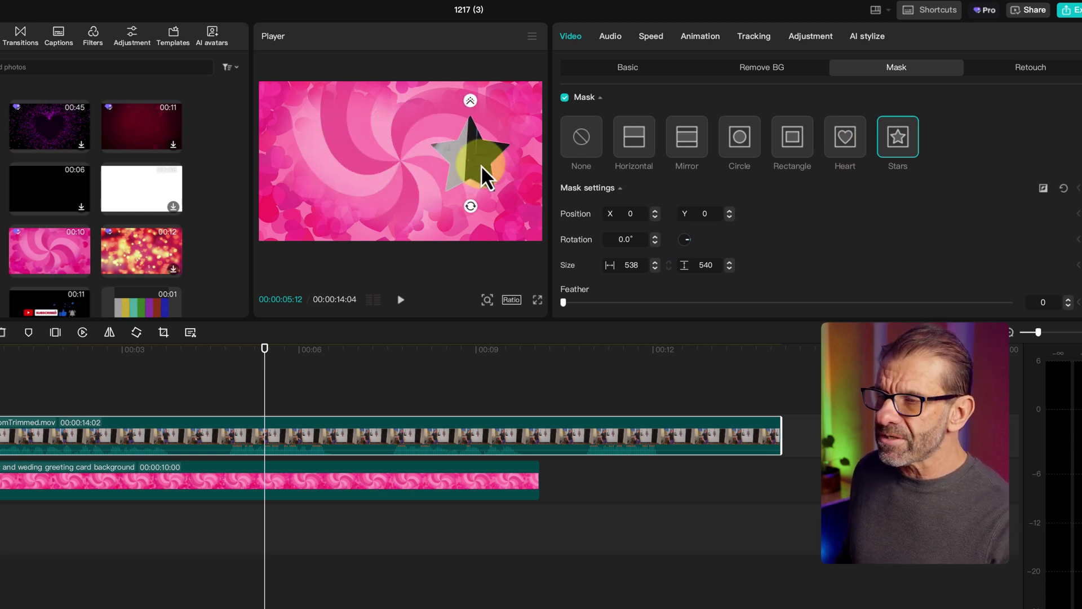
drag(481, 165, 438, 171)
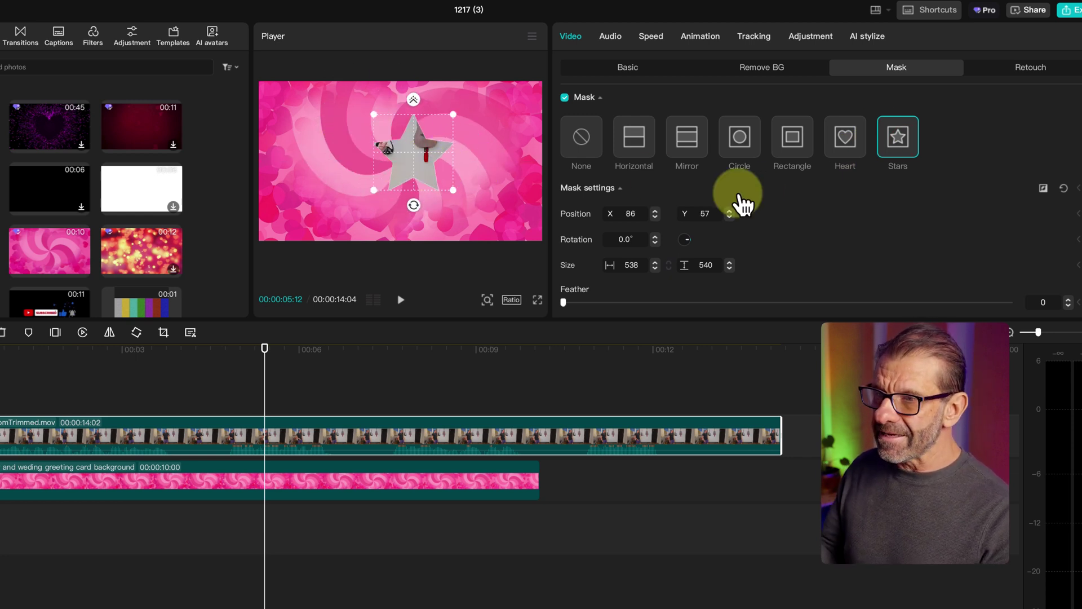
drag(564, 292, 579, 295)
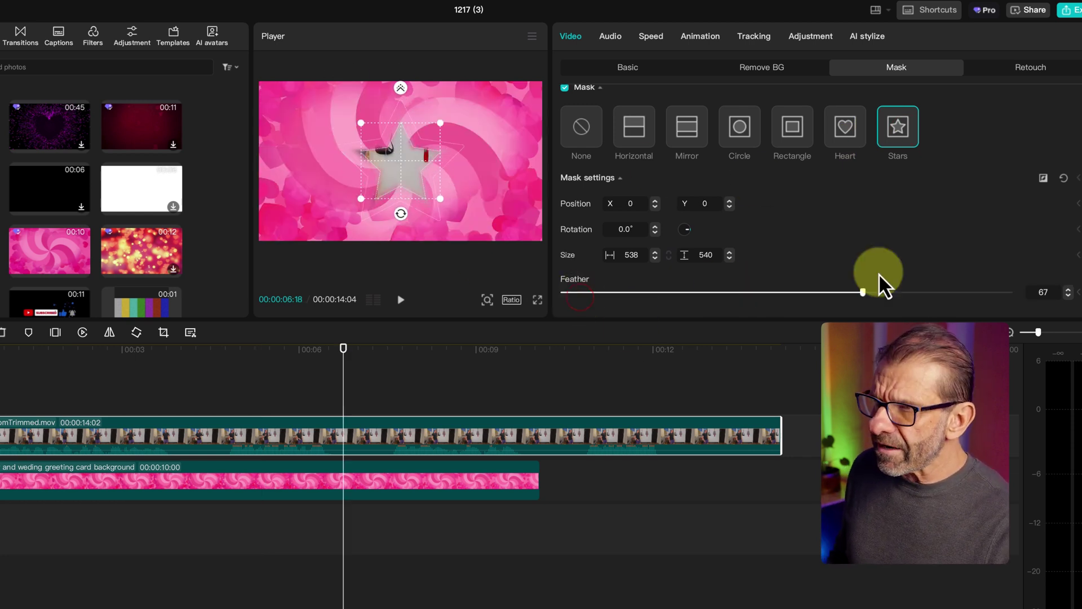
drag(880, 275, 1064, 250)
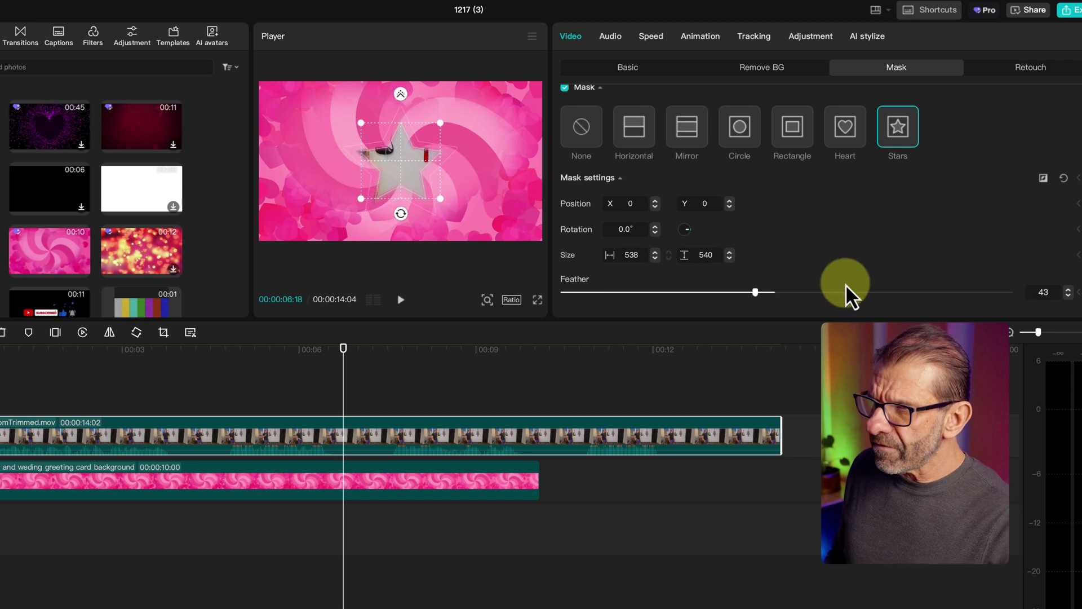
drag(959, 254, 957, 254)
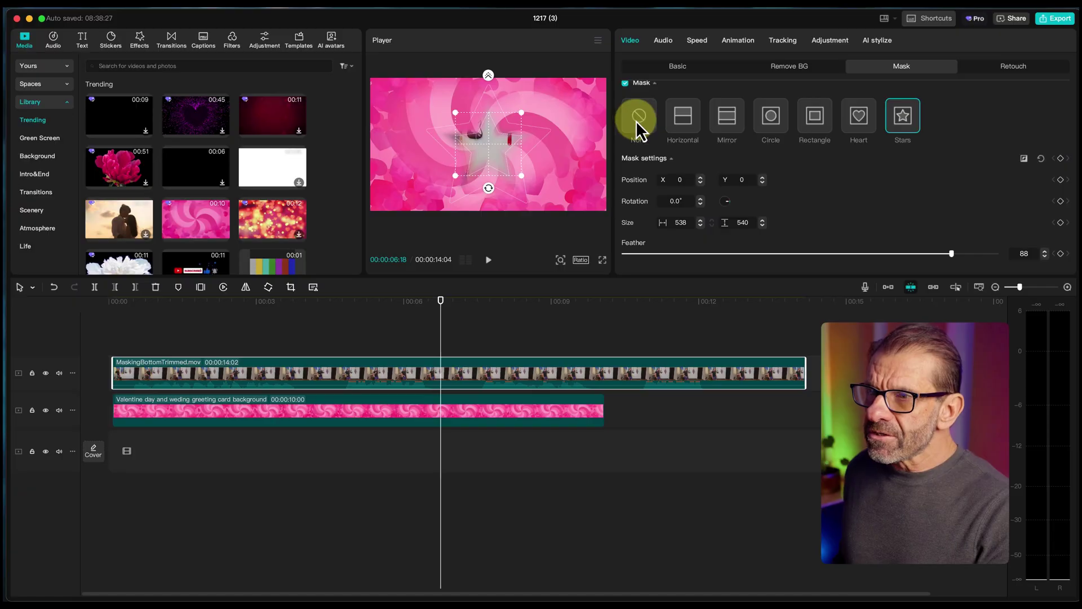
Drop the star mask, briefly try a stretched Circle ellipse, then set the mask back to None.
click(637, 121)
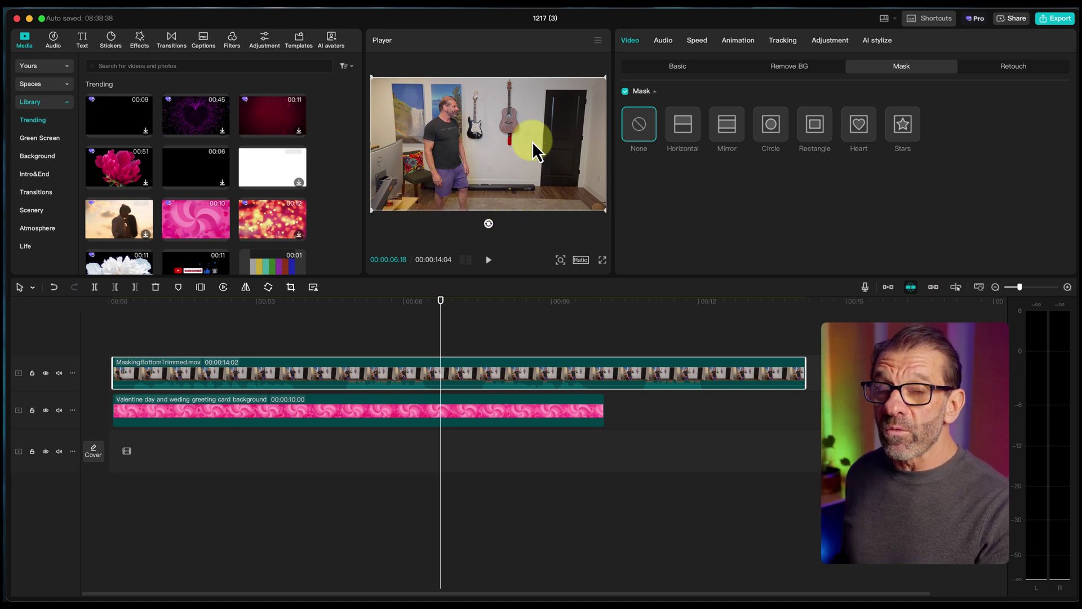
click(778, 131)
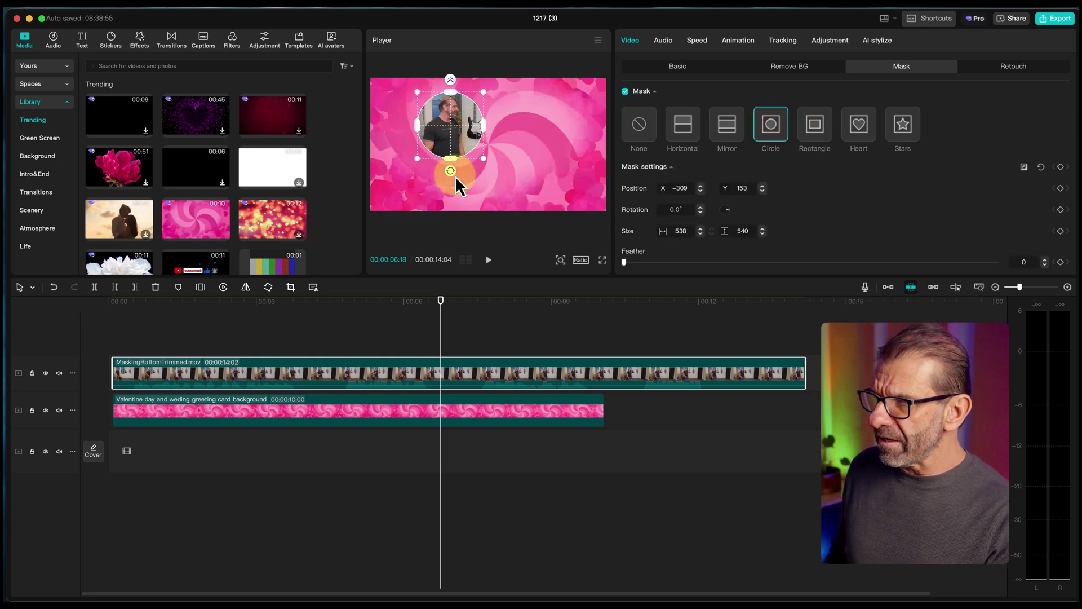
mouse_move(448, 160)
mouse_down()
mouse_move(452, 203)
mouse_move(450, 174)
mouse_up()
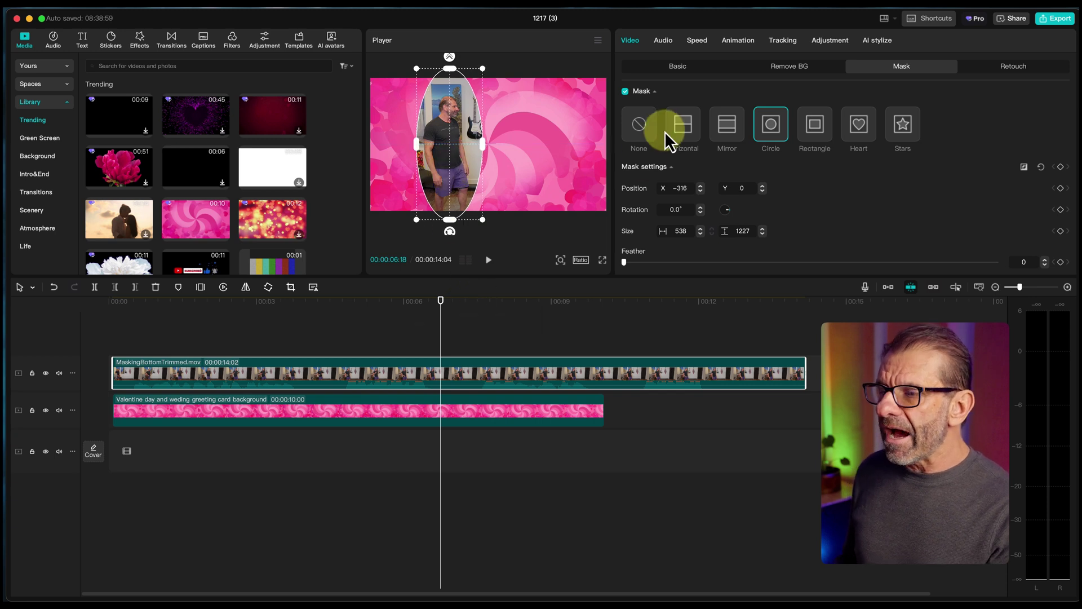
click(643, 127)
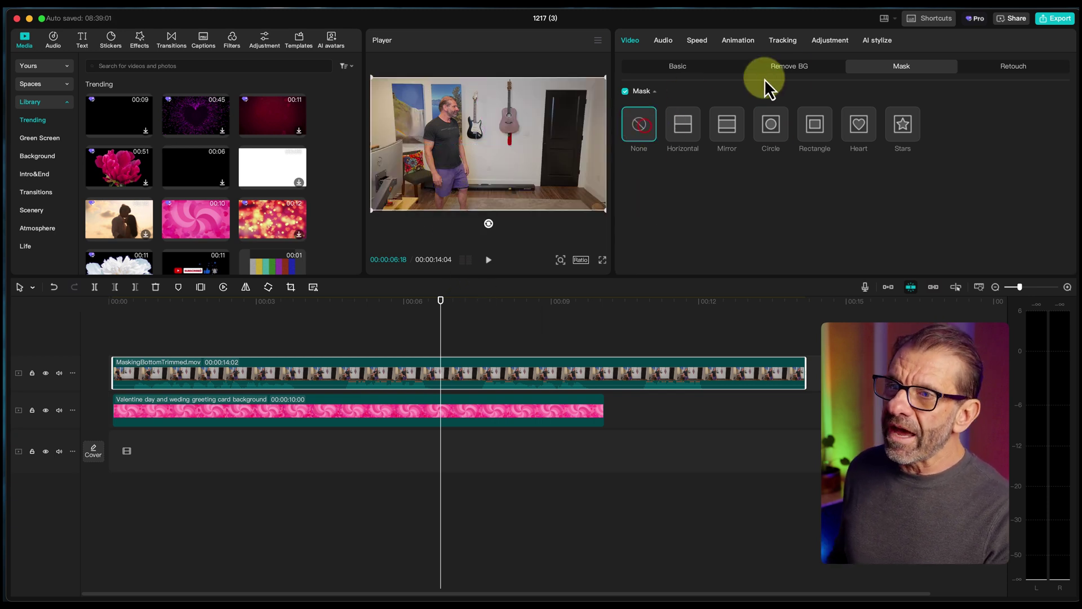
Enable Remove BG auto removal and preview the cut-out man around 00:06, stepping one frame ahead.
click(800, 69)
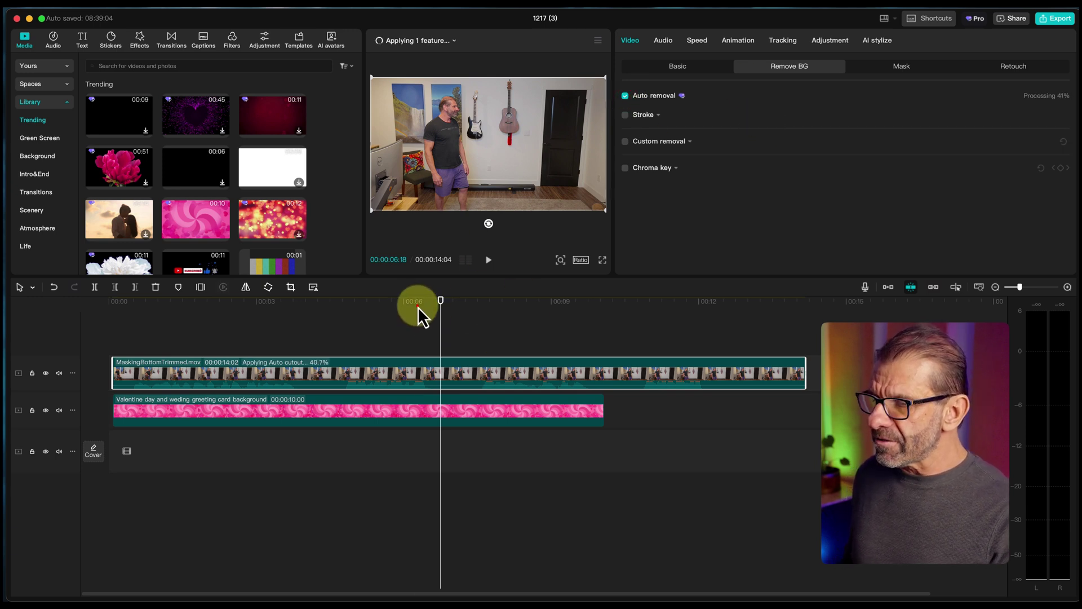
drag(418, 306, 354, 304)
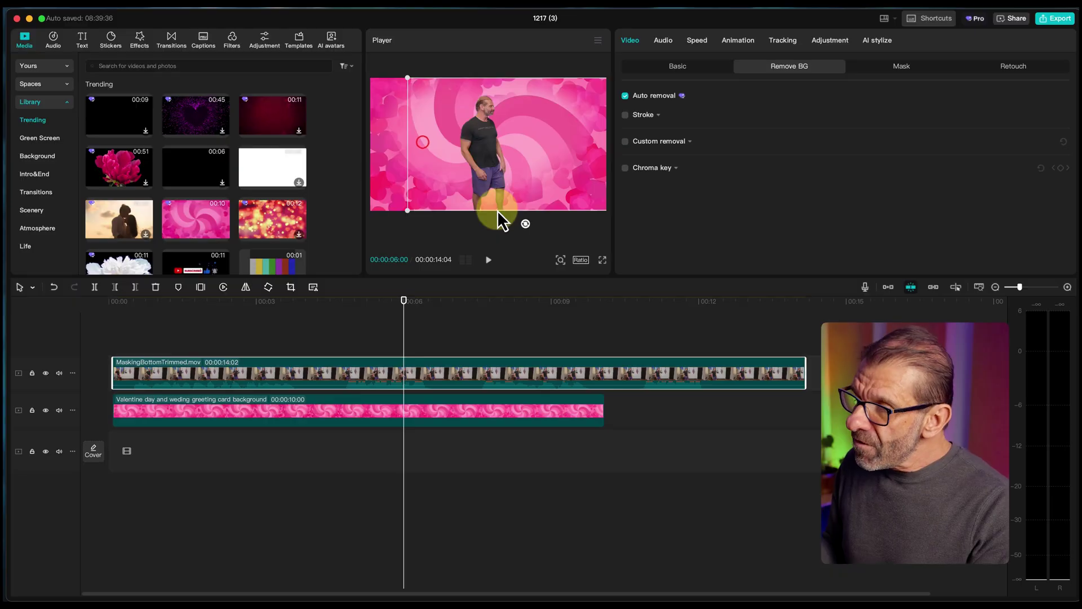
drag(497, 211, 501, 79)
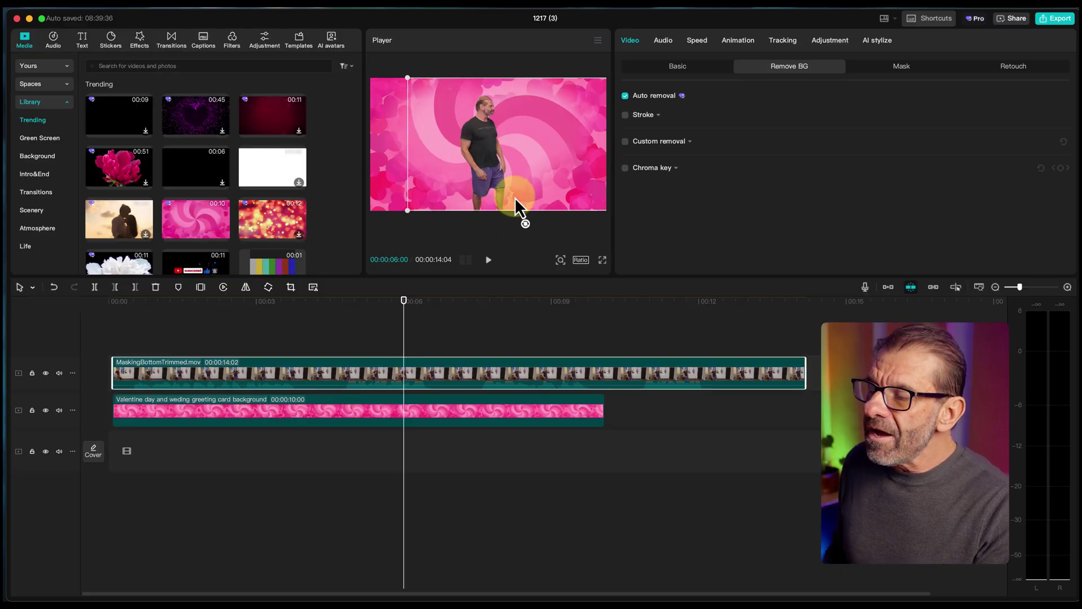
key(Right)
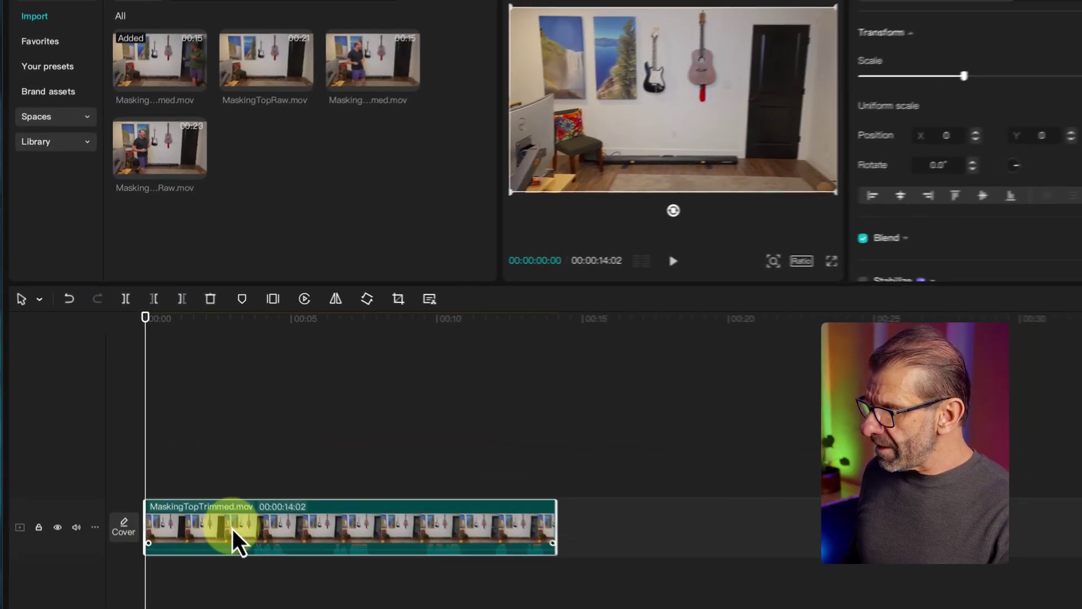
Put MaskingBottomTrimmed.mov on the timeline with MaskingTopTrimmed.mov above it, then scrub to review.
mouse_move(376, 65)
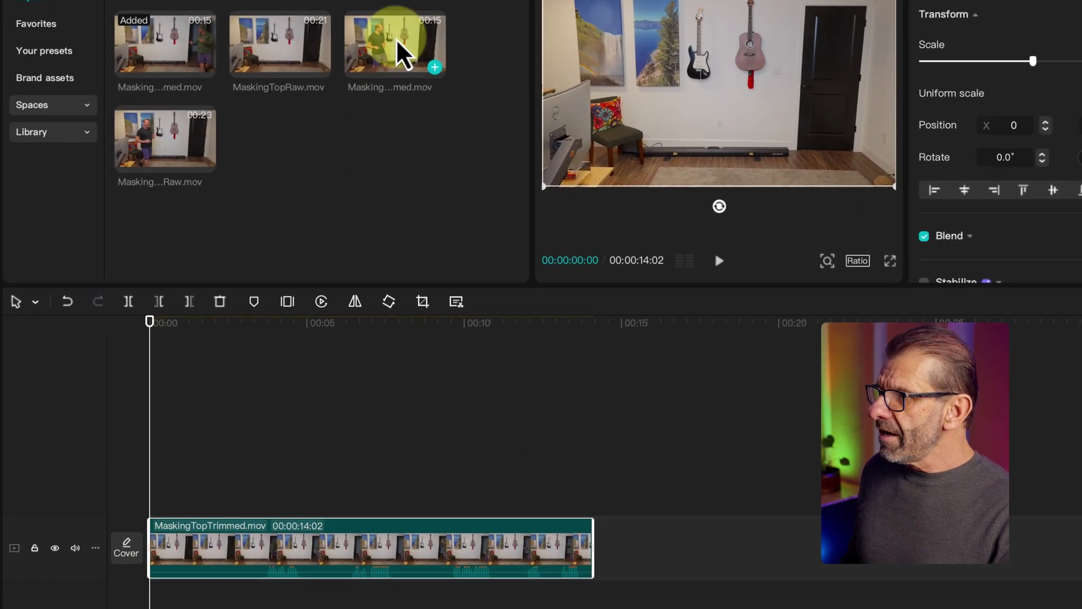
drag(394, 42, 142, 508)
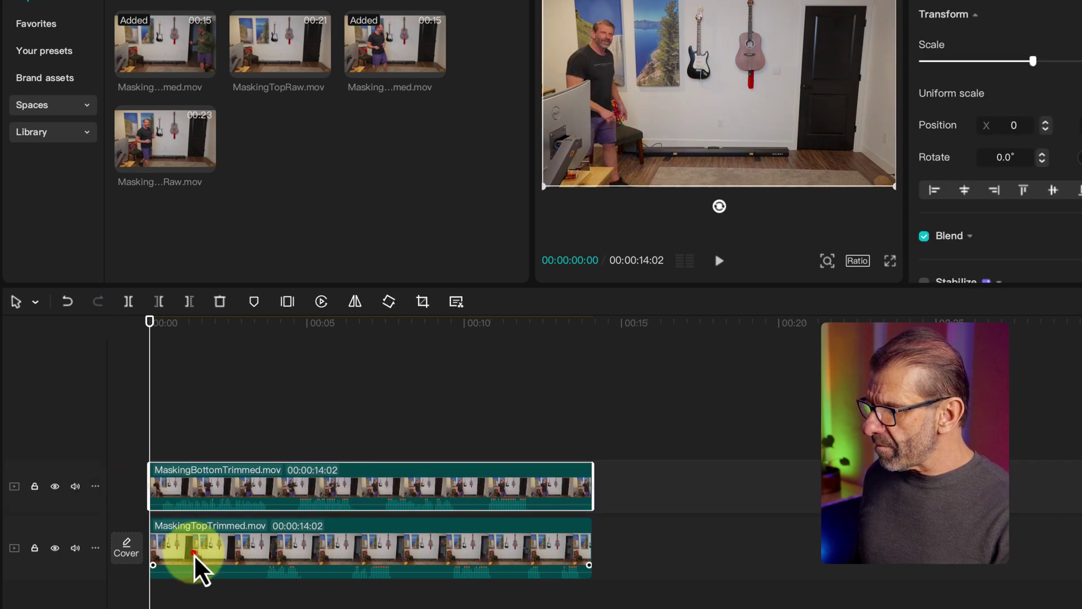
drag(195, 553, 189, 439)
click(273, 386)
click(278, 476)
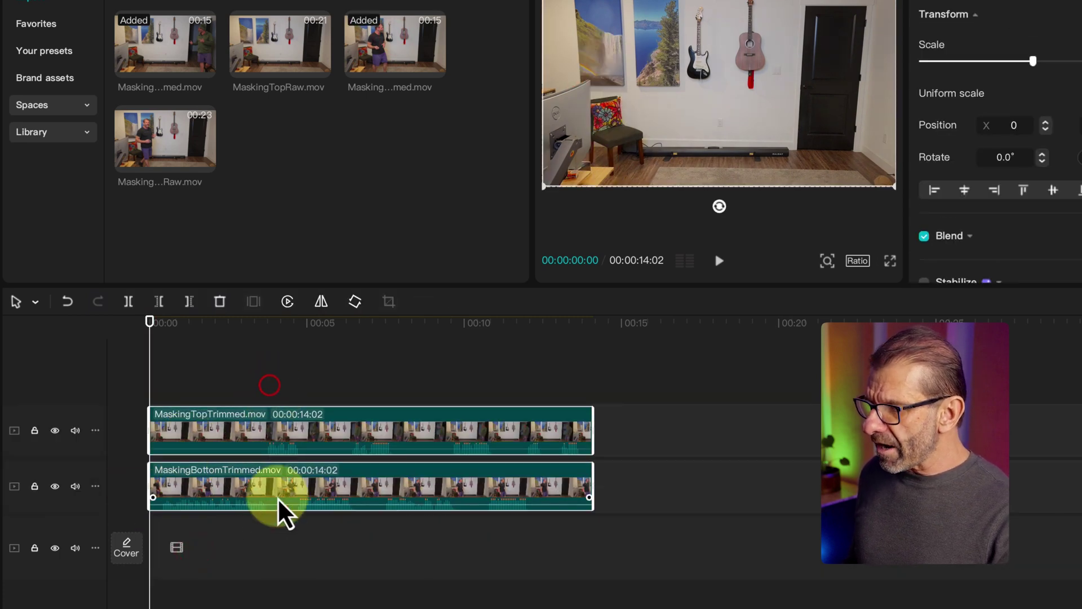
click(218, 382)
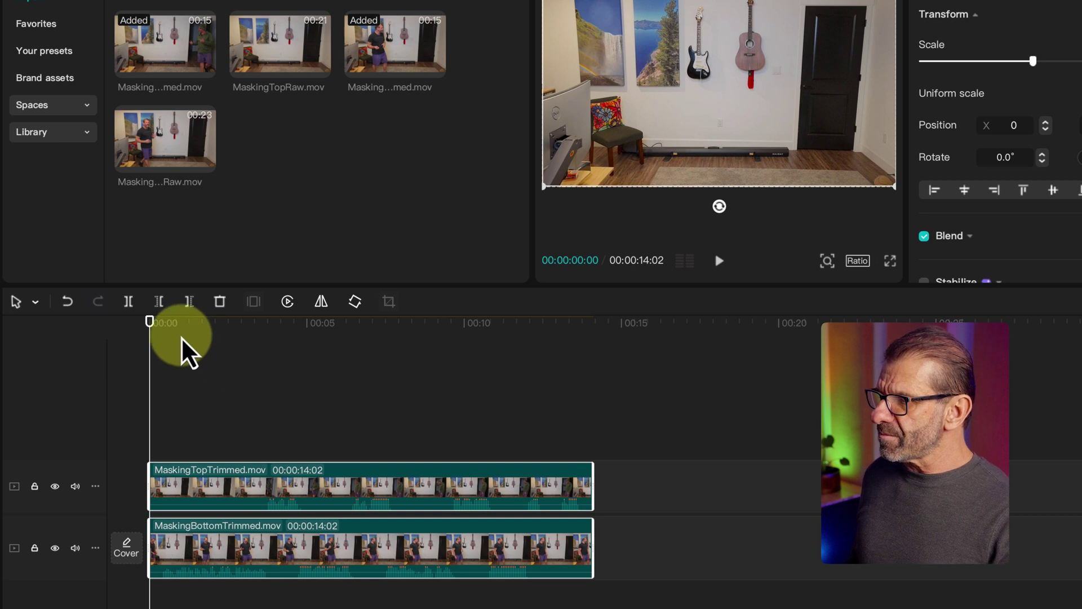
drag(181, 338, 210, 379)
click(254, 499)
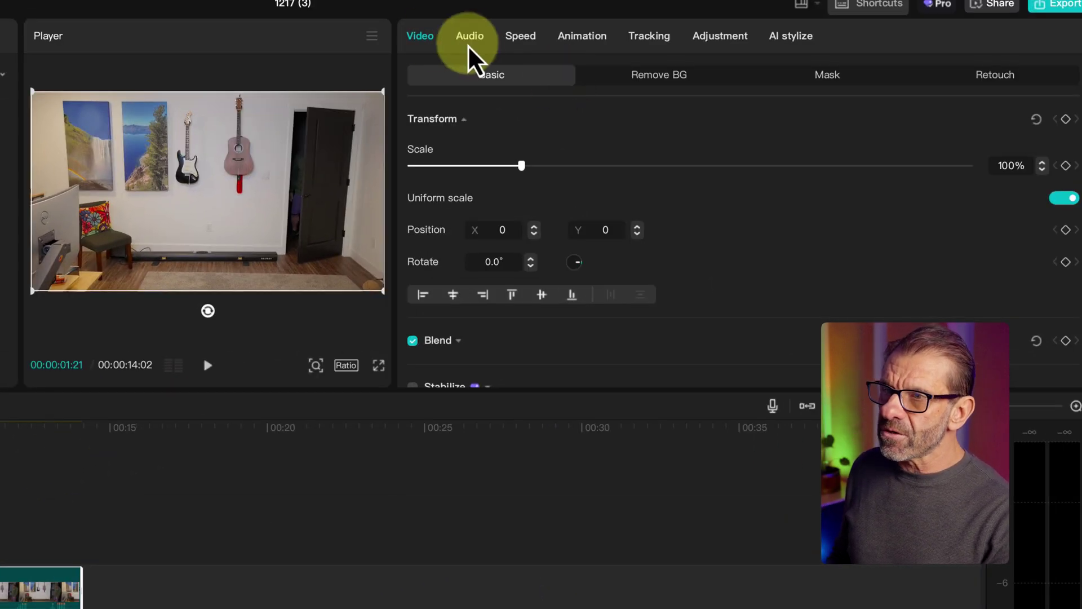
Apply a Horizontal mask to the top clip and rotate it to 90° for a vertical split.
click(848, 79)
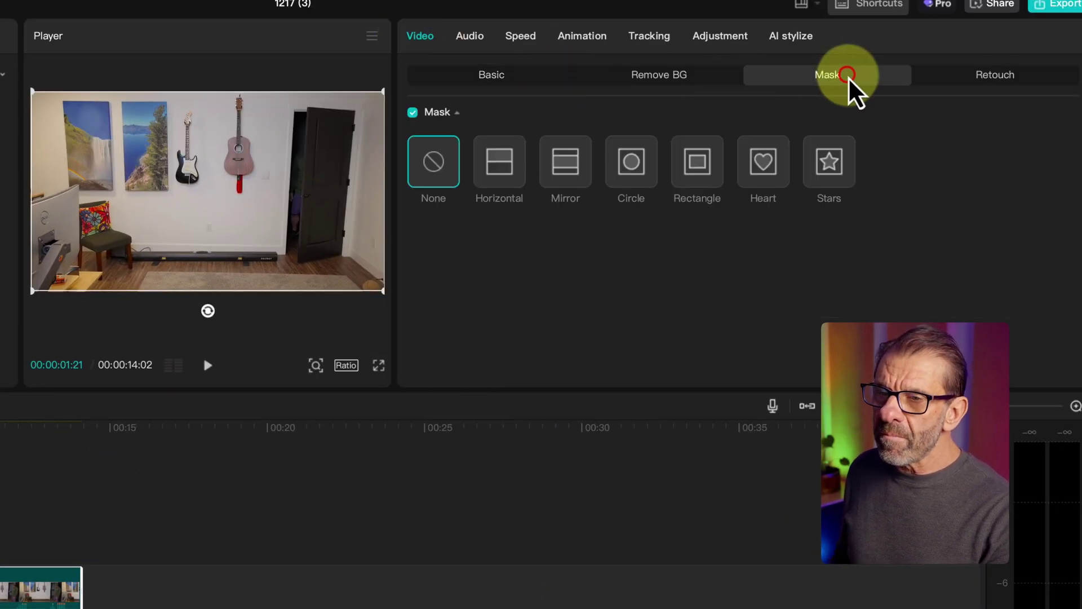
click(506, 177)
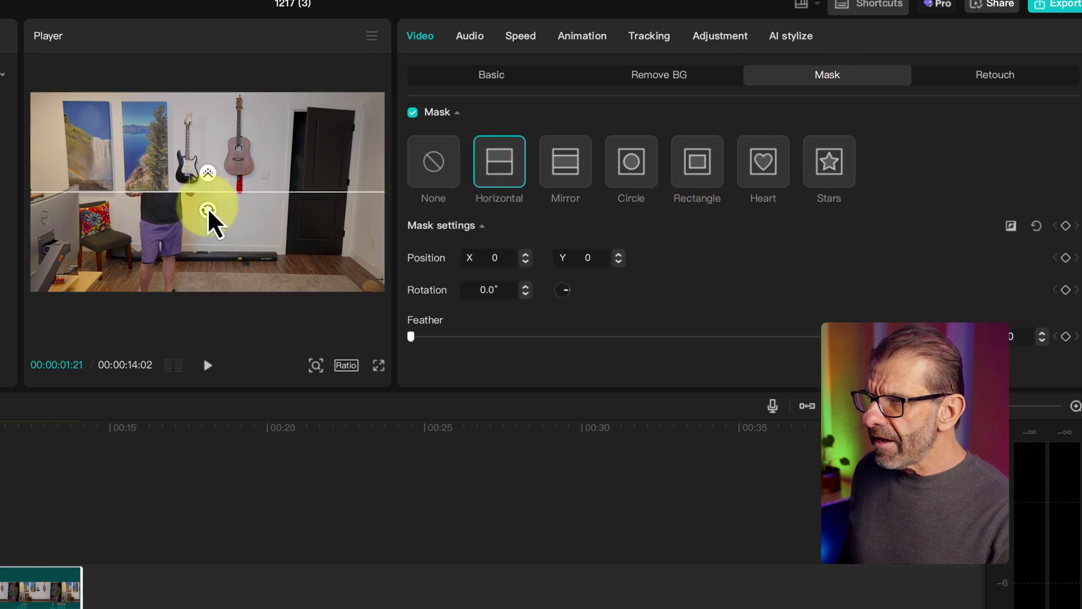
drag(209, 211, 78, 210)
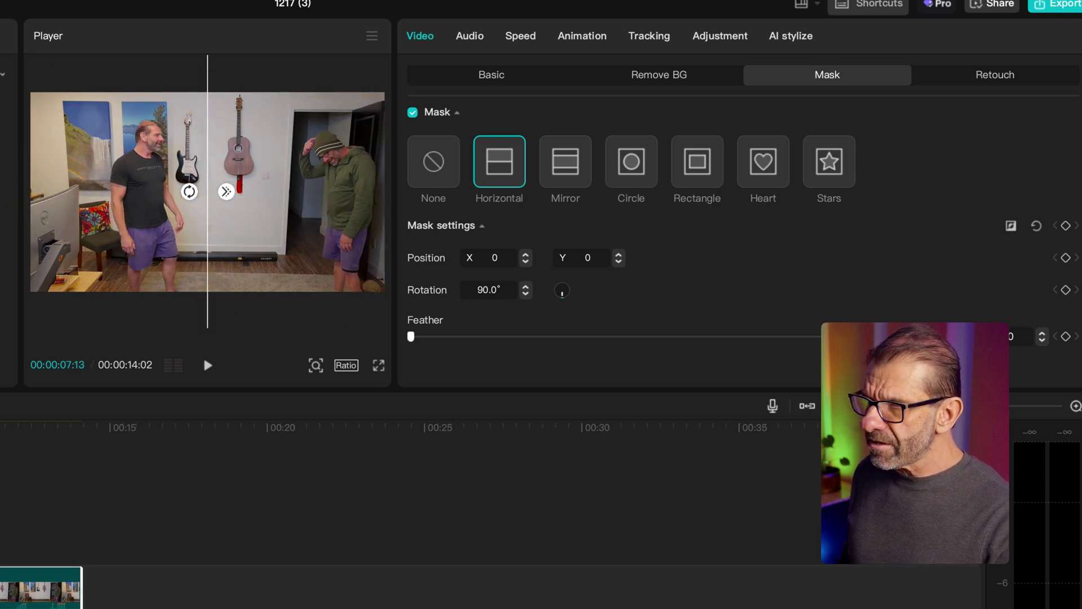
drag(290, 302, 255, 326)
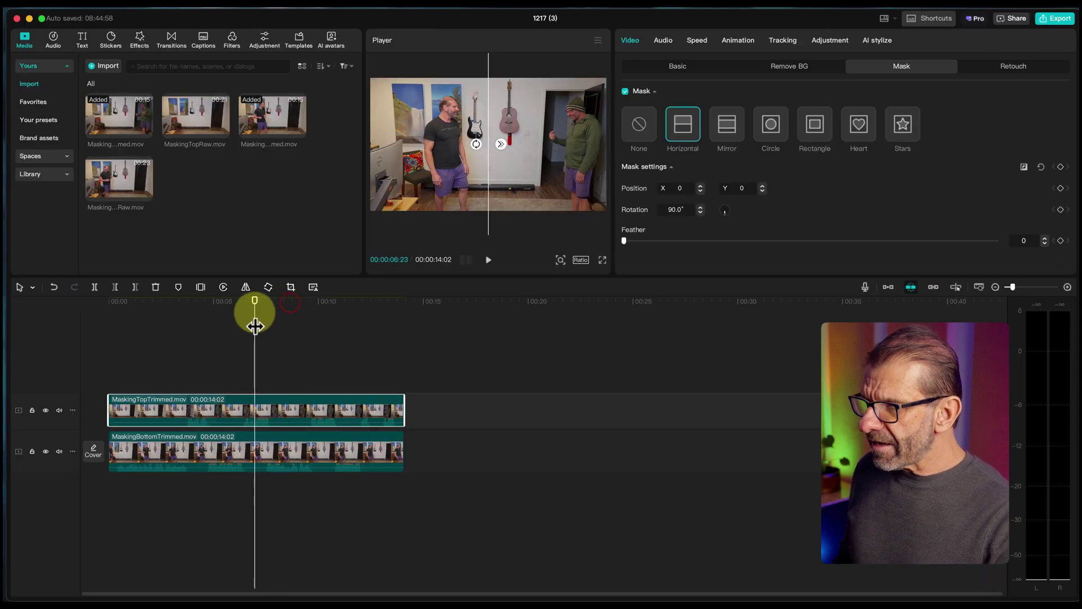
click(295, 338)
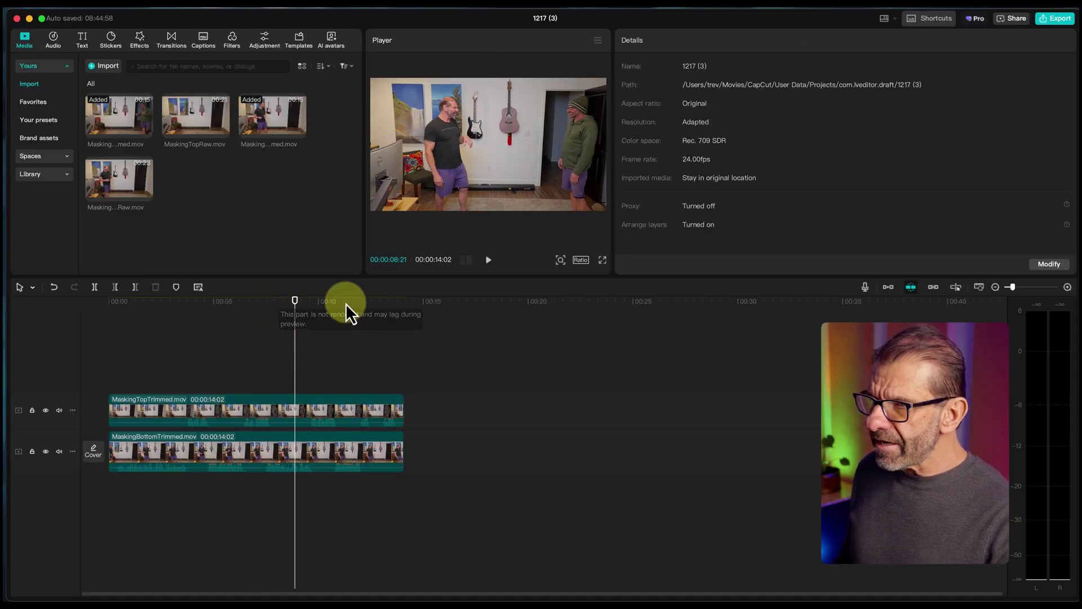
drag(271, 305, 160, 327)
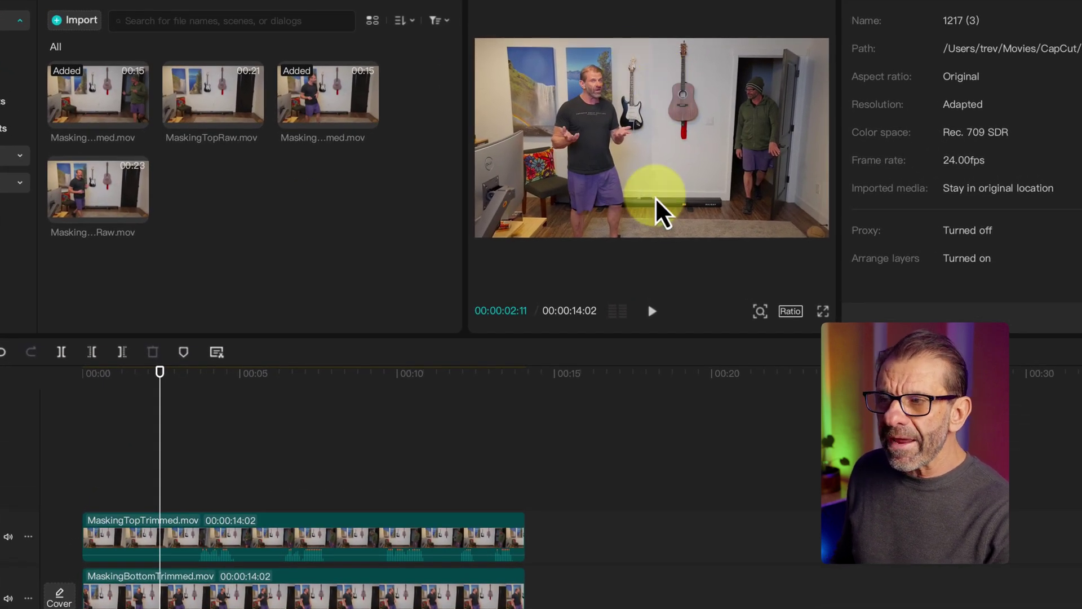
Soften the top clip's mask edge with a Feather of 21.
click(232, 523)
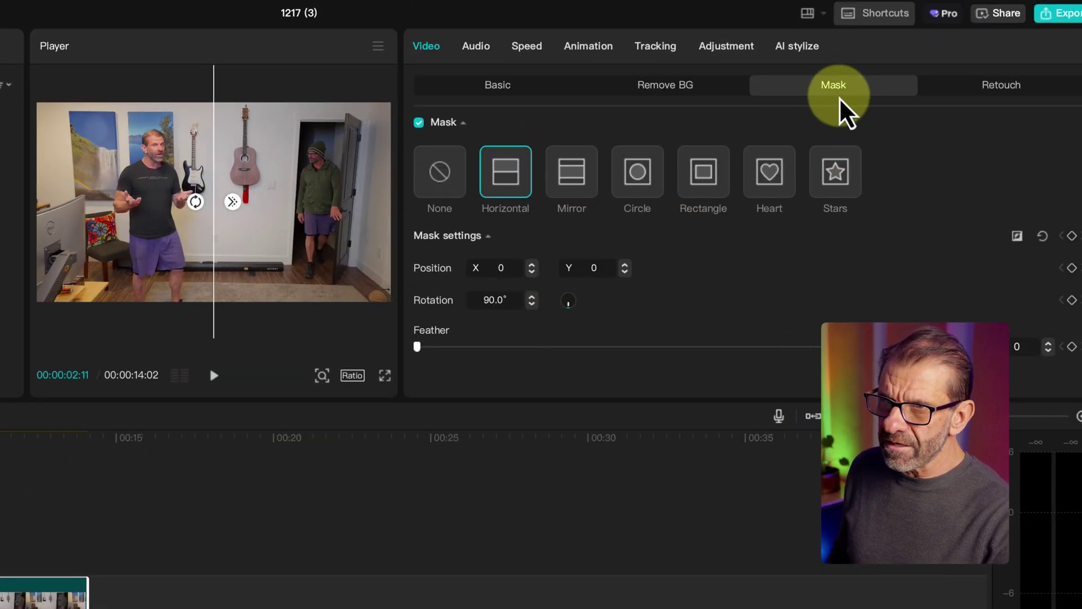
click(446, 89)
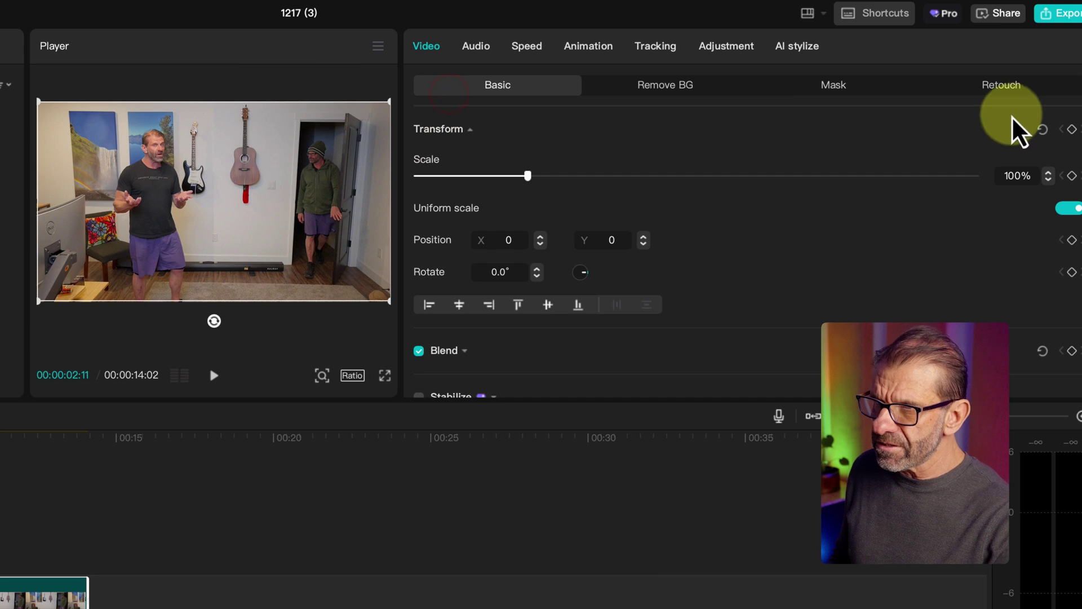
click(816, 85)
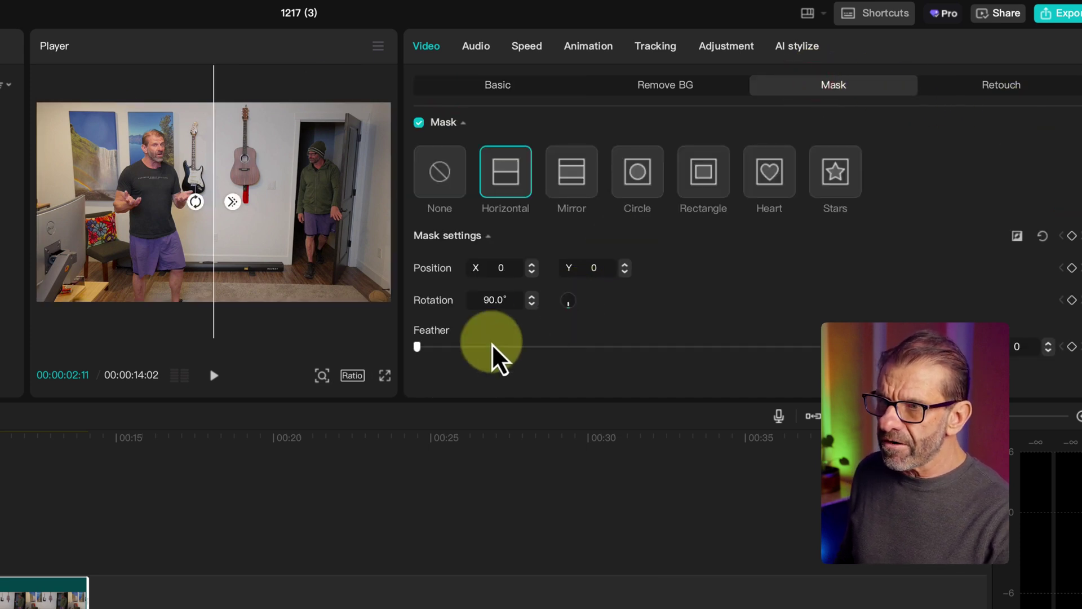
drag(417, 346, 534, 346)
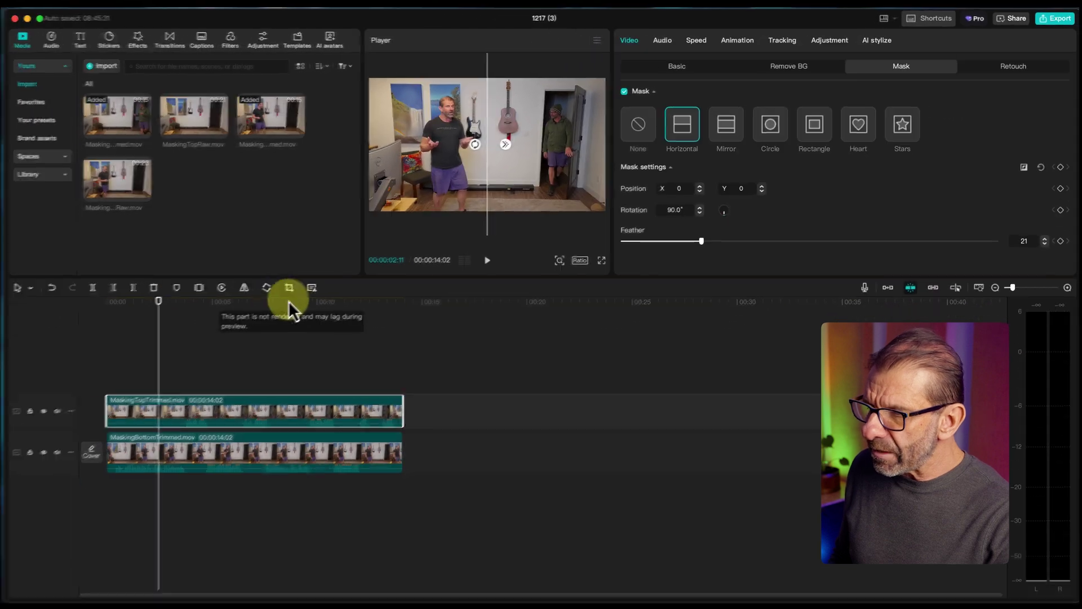
drag(217, 301, 354, 300)
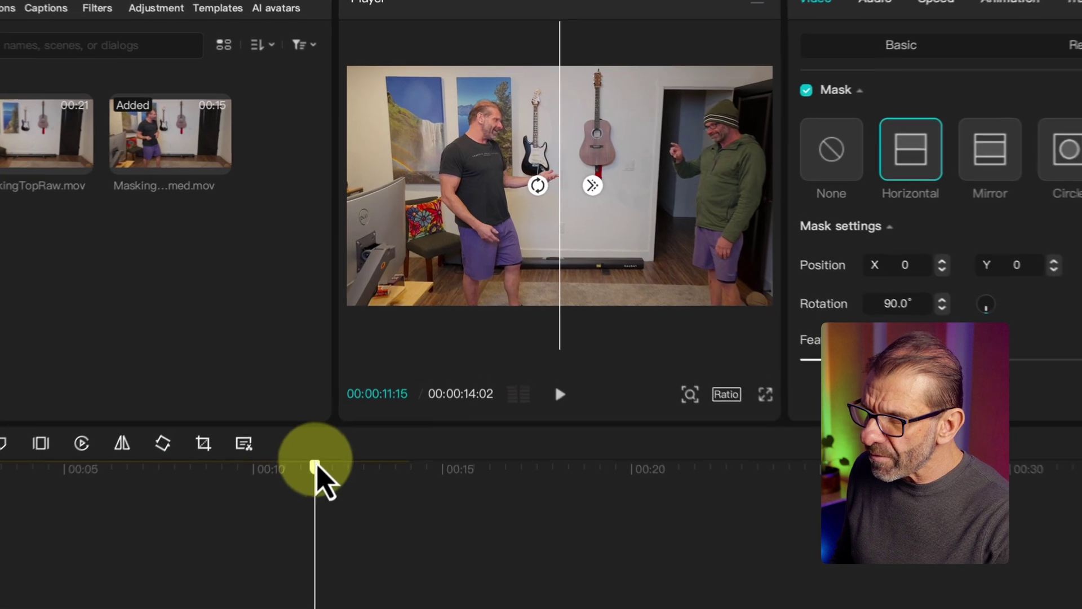
drag(317, 467, 317, 467)
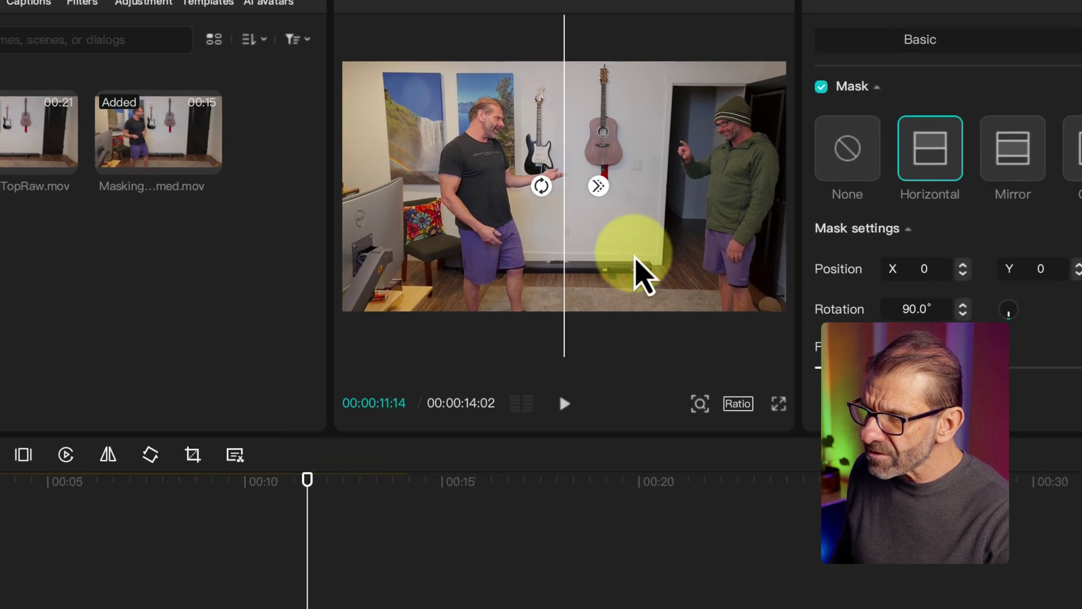
Slide the mask divider to X 217 so both men show, then review near two seconds.
click(598, 187)
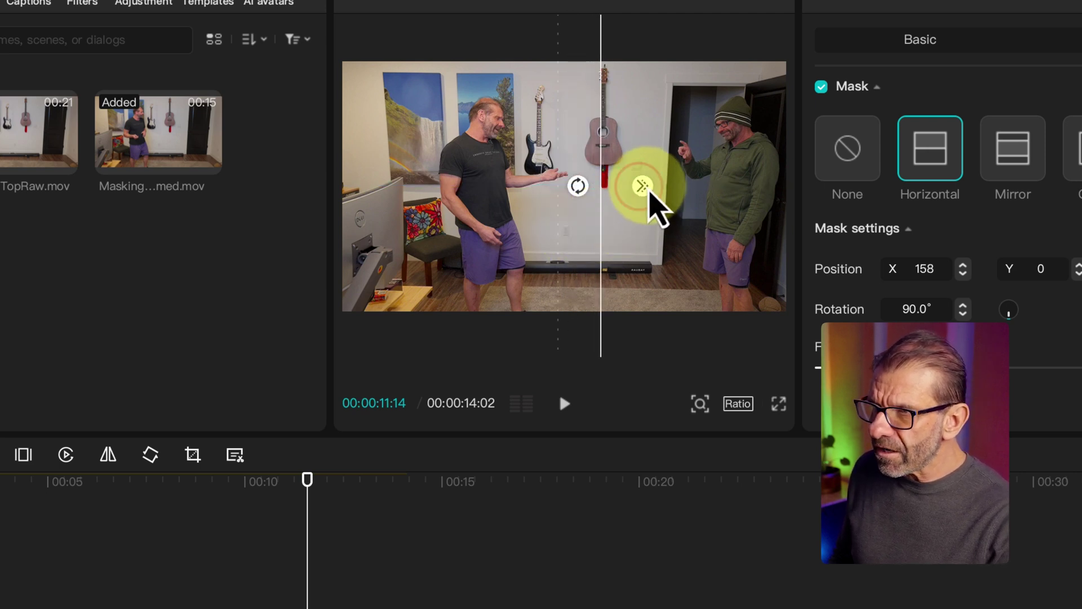
drag(616, 193, 648, 191)
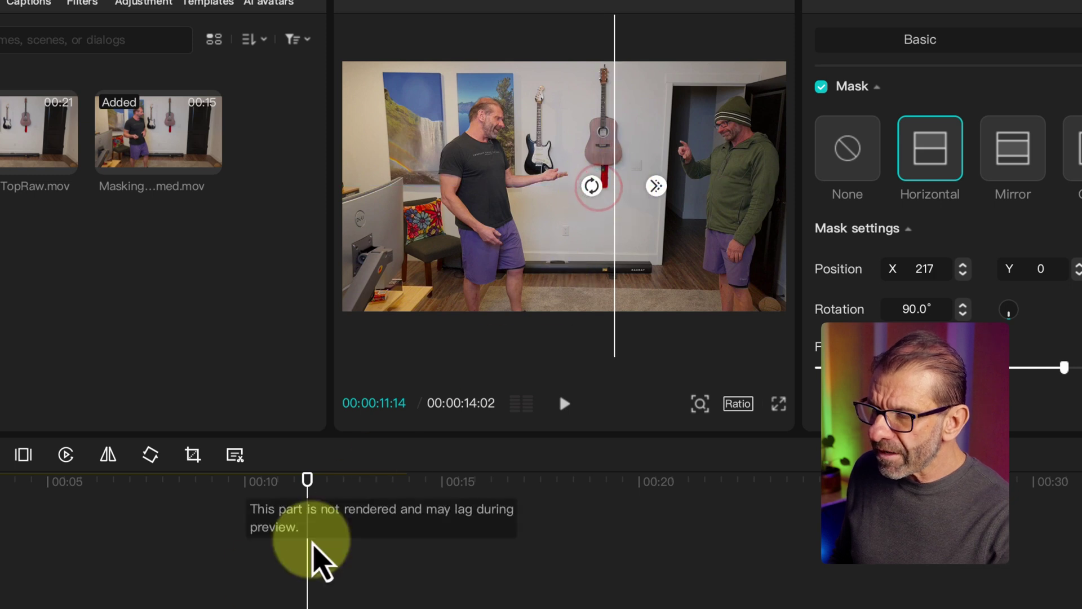
click(252, 582)
drag(258, 481, 295, 473)
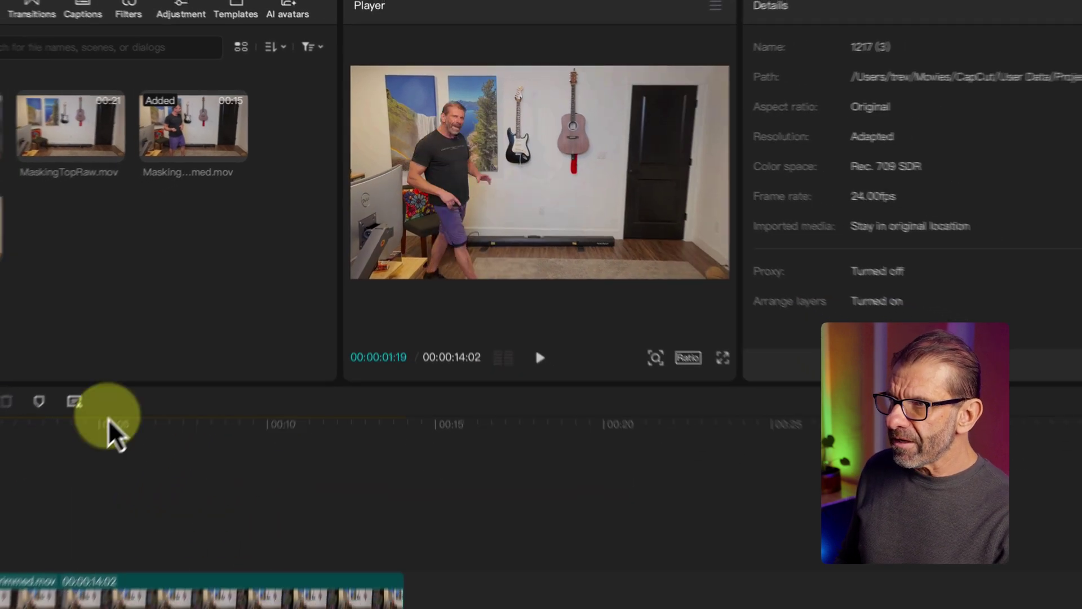
drag(116, 437, 22, 444)
drag(165, 313, 161, 314)
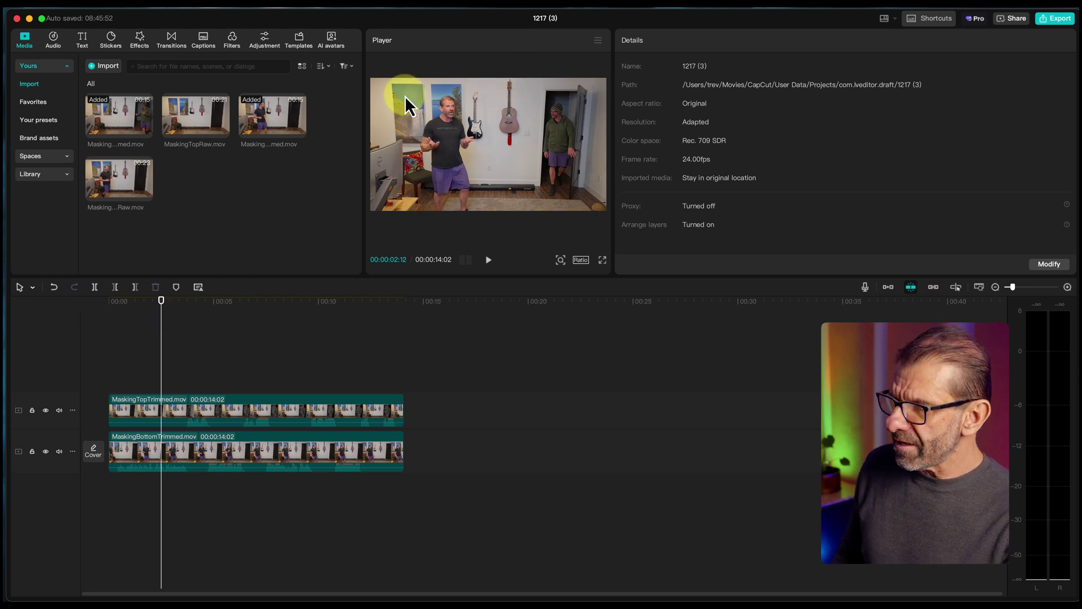
Return the preview to the start, box-select both stacked clips and delete them.
drag(241, 309, 153, 352)
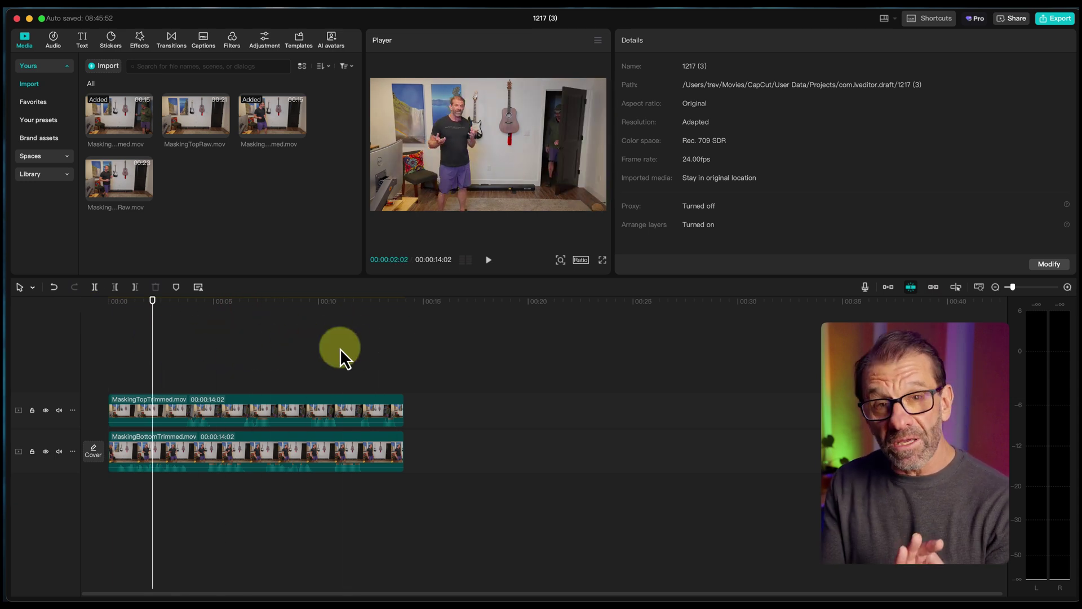
drag(339, 346, 330, 455)
key(Delete)
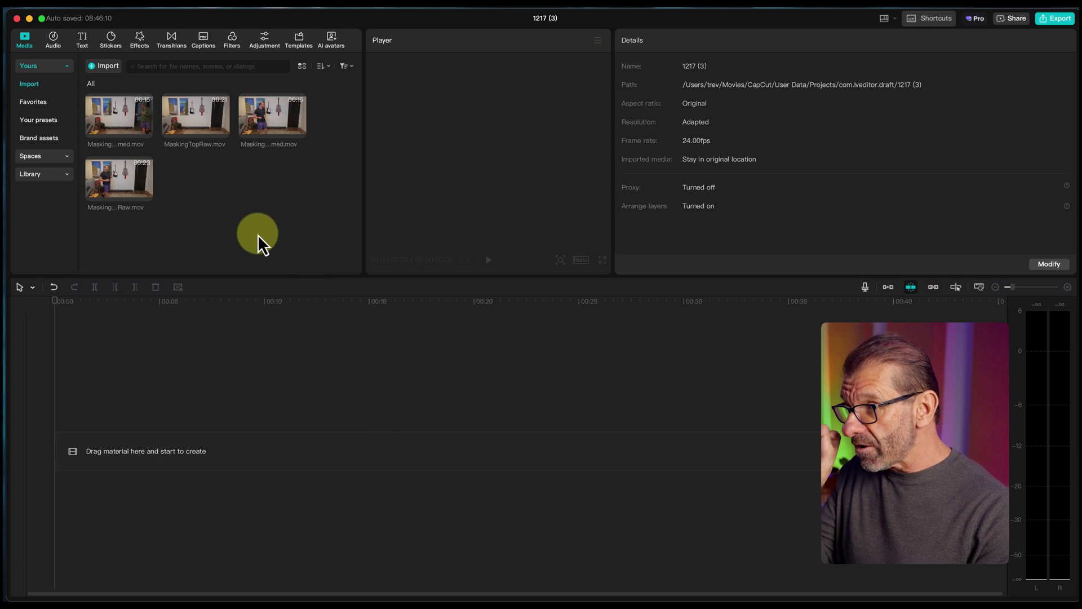
Stack MaskingTopRaw.mov on a track above MaskingBottomRaw.mov on the timeline.
drag(103, 178, 88, 457)
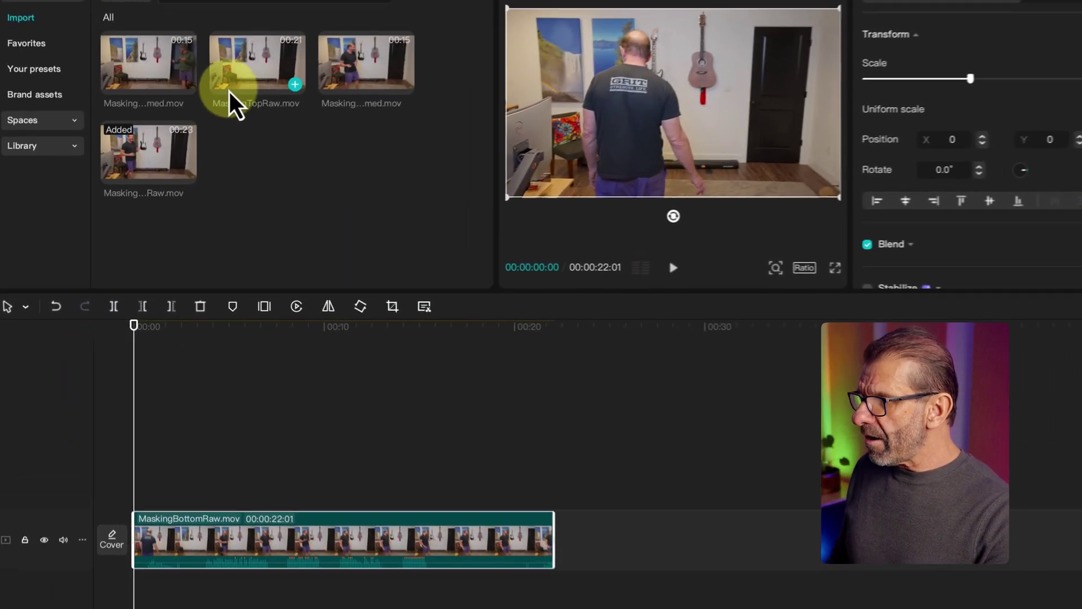
drag(230, 92, 198, 443)
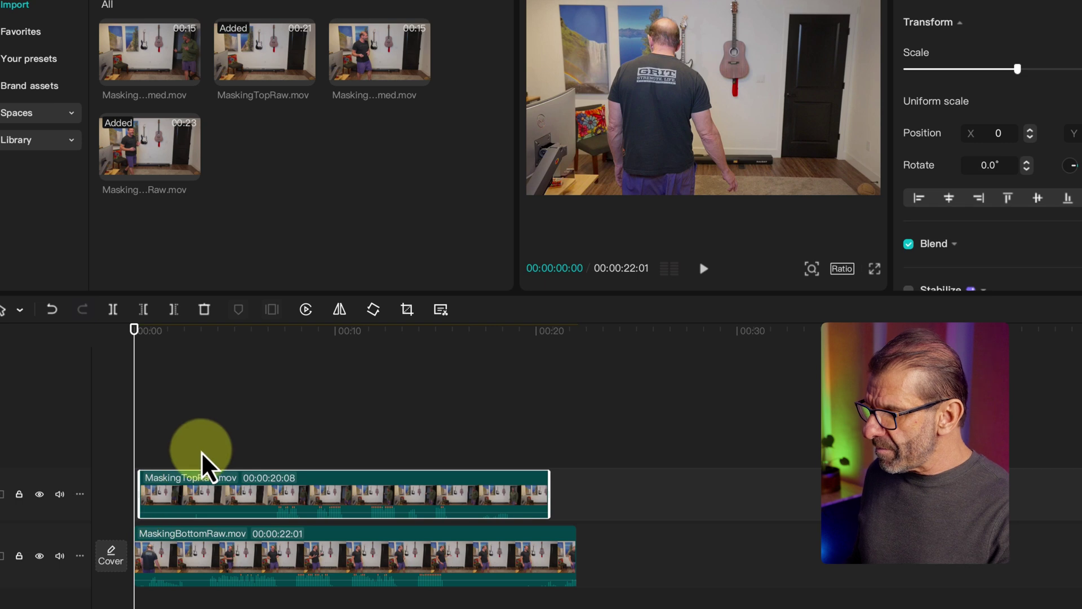
click(220, 446)
scroll(413, 382, up, 3)
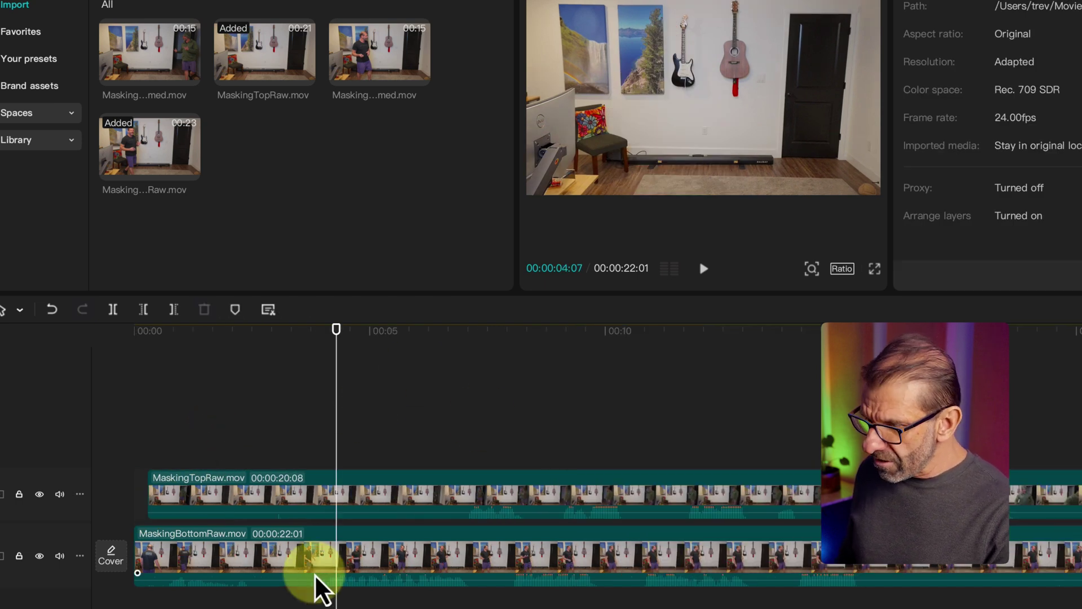
click(165, 331)
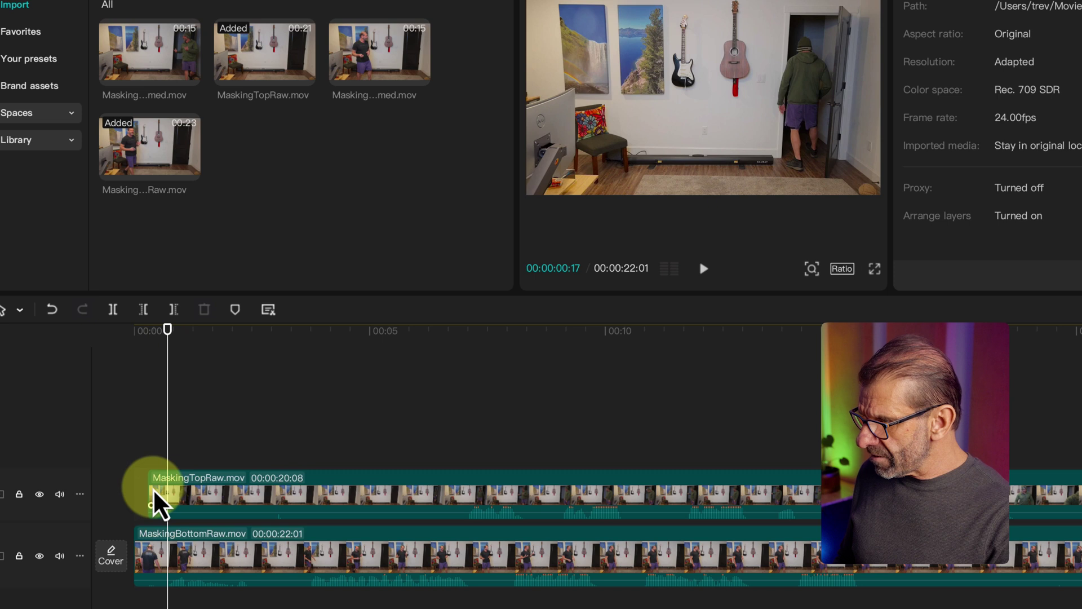
Trim the top clip's opening to 17:11 and shift it to start near 00:06.
drag(157, 502, 298, 496)
key(space)
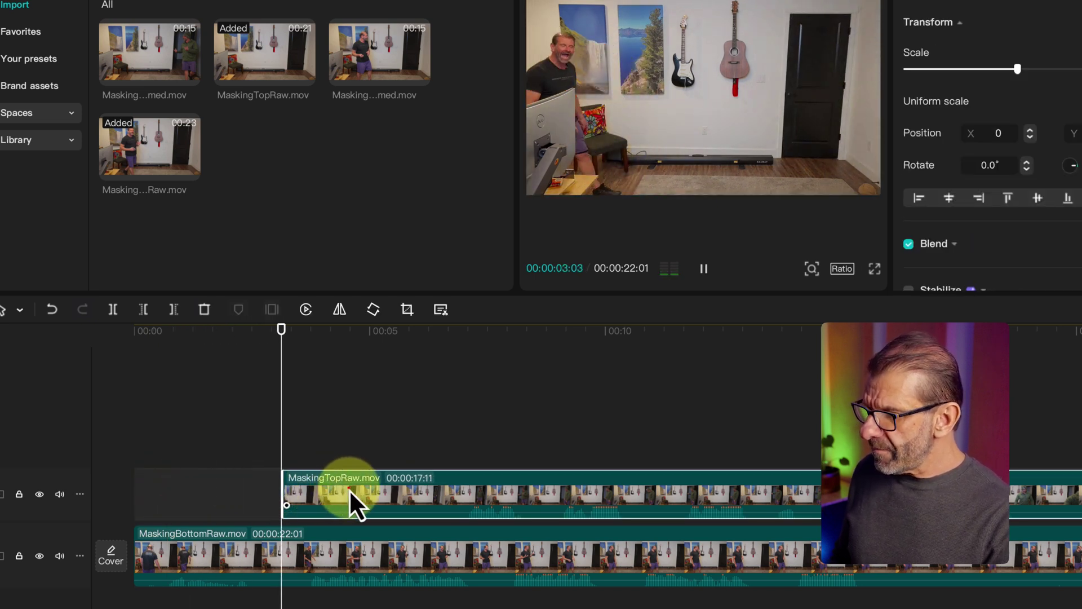
drag(349, 489, 509, 489)
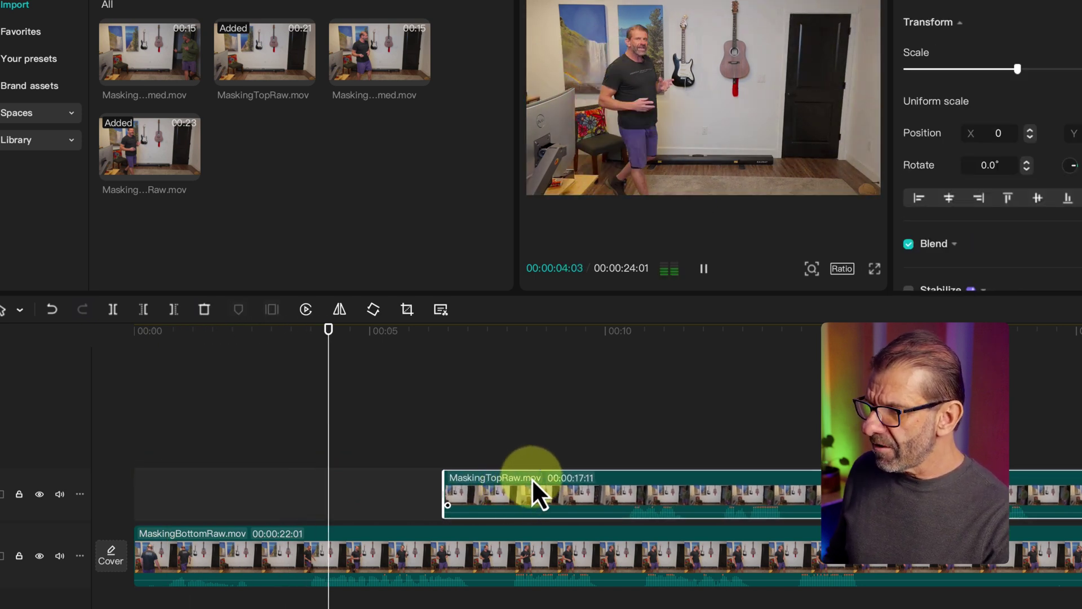
drag(342, 337, 301, 343)
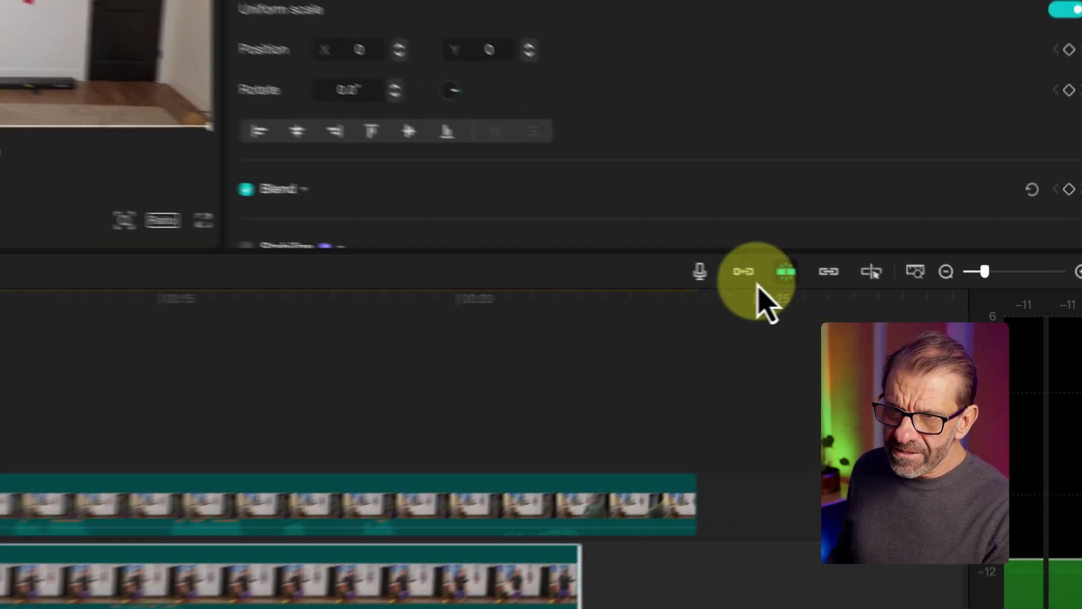
Trim the bottom clip's opening up to the playhead and play the edit back.
click(739, 272)
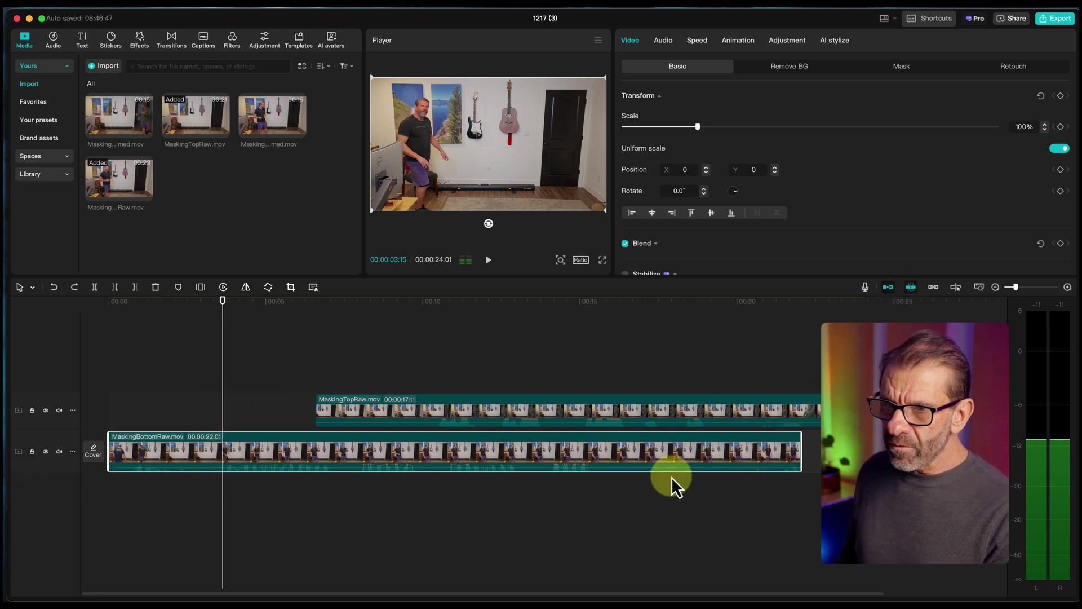
key(q)
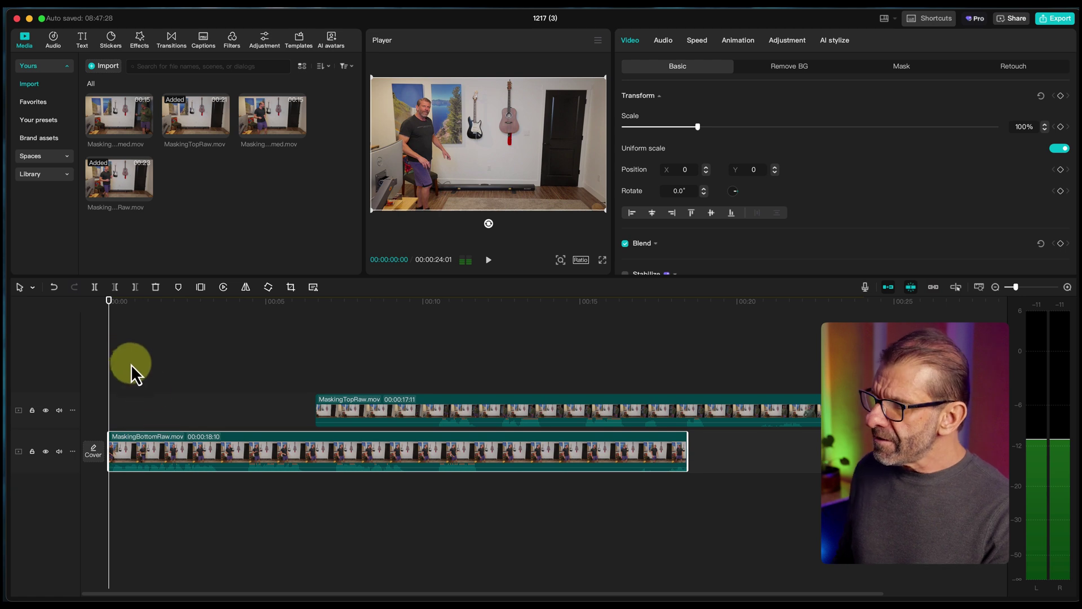
key(space)
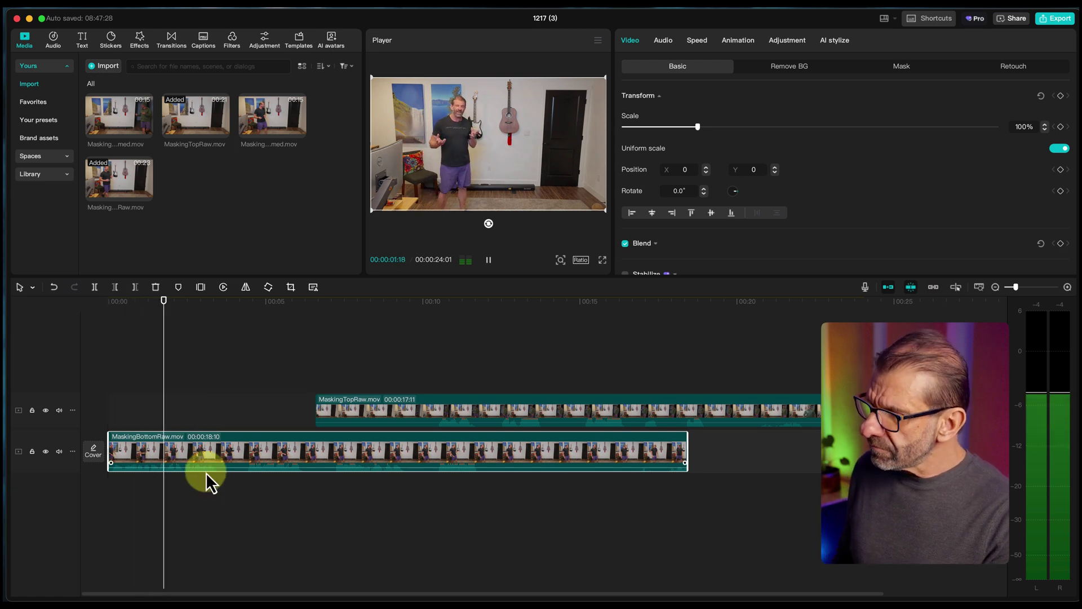
key(space)
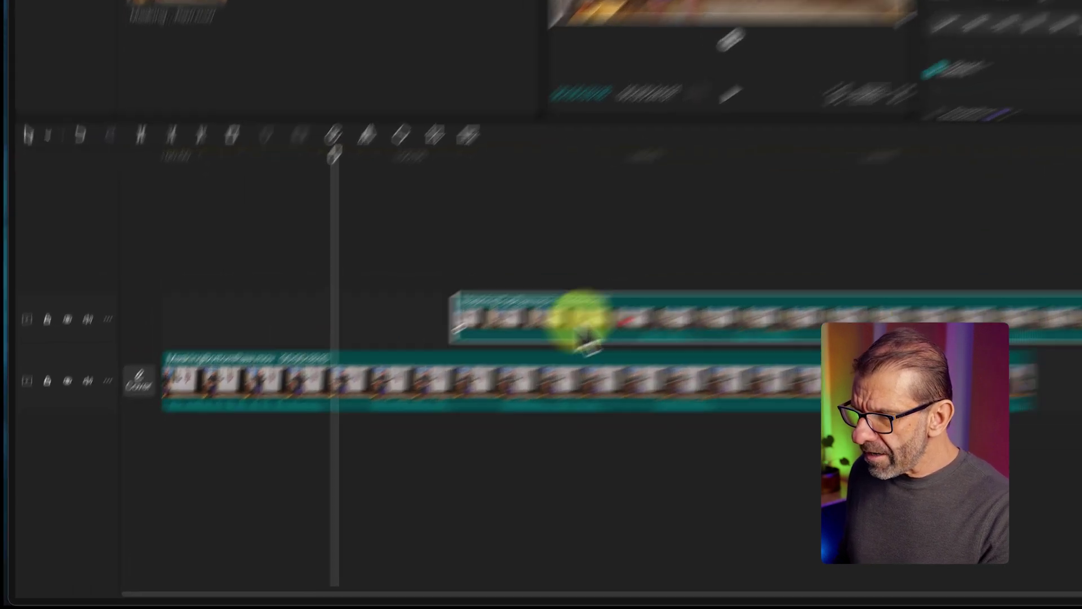
Move the top clip earlier, lined up after the bottom clip, and trim its opening to 15:10.
drag(393, 420, 245, 421)
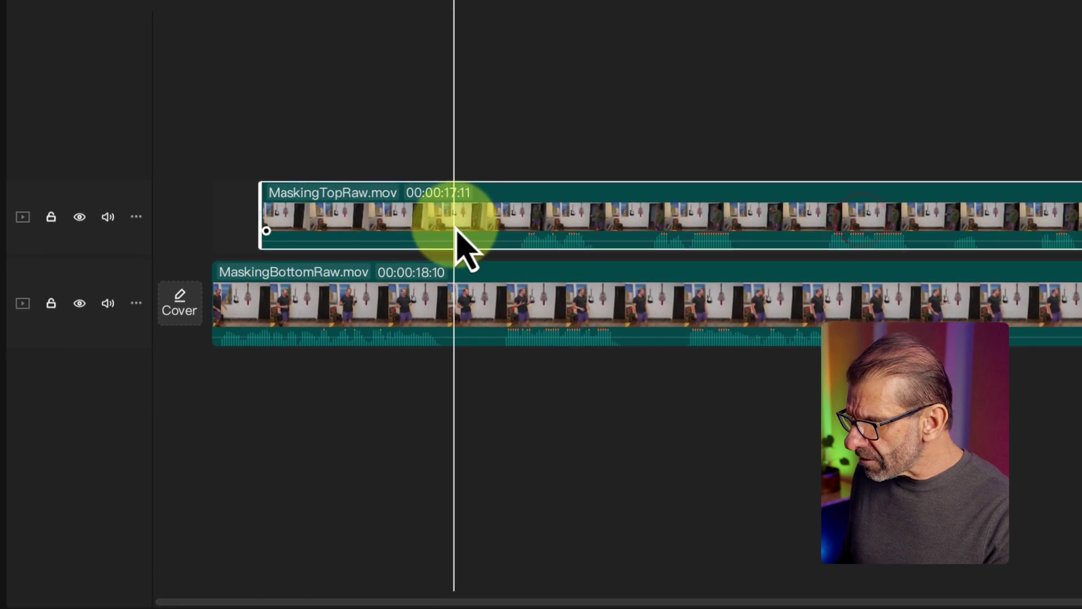
drag(457, 228, 417, 231)
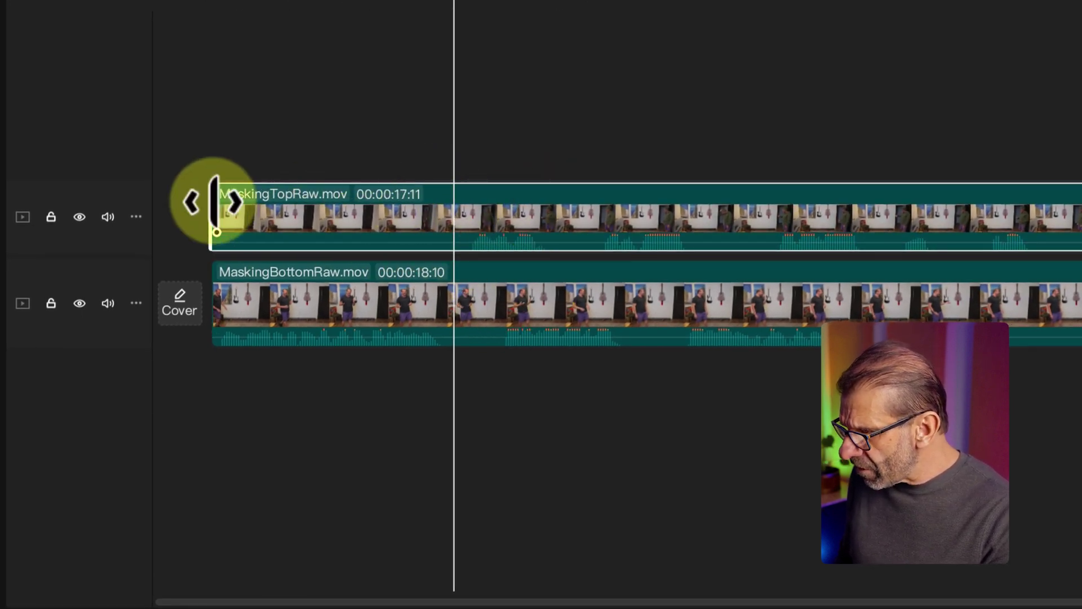
drag(214, 200, 350, 200)
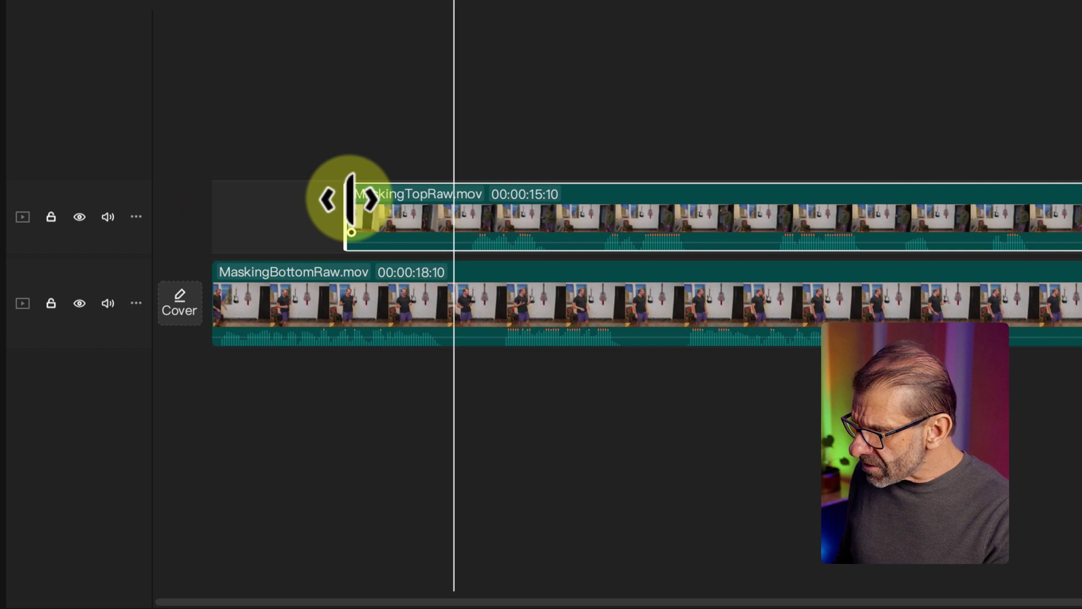
drag(585, 201, 555, 212)
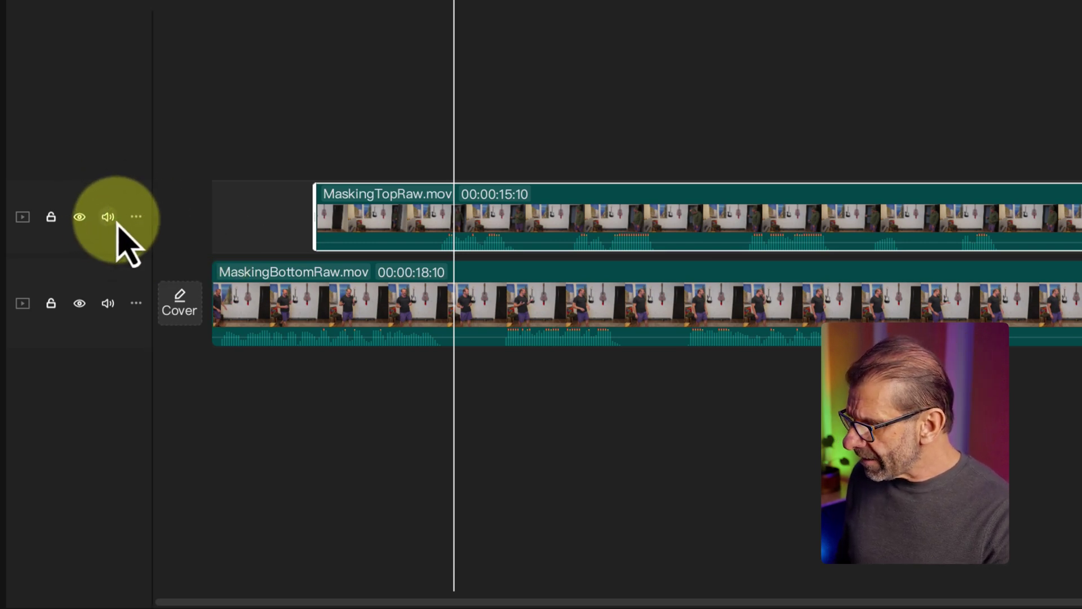
Set the top track's height to Tall and its audio waveform size to 60%.
click(139, 220)
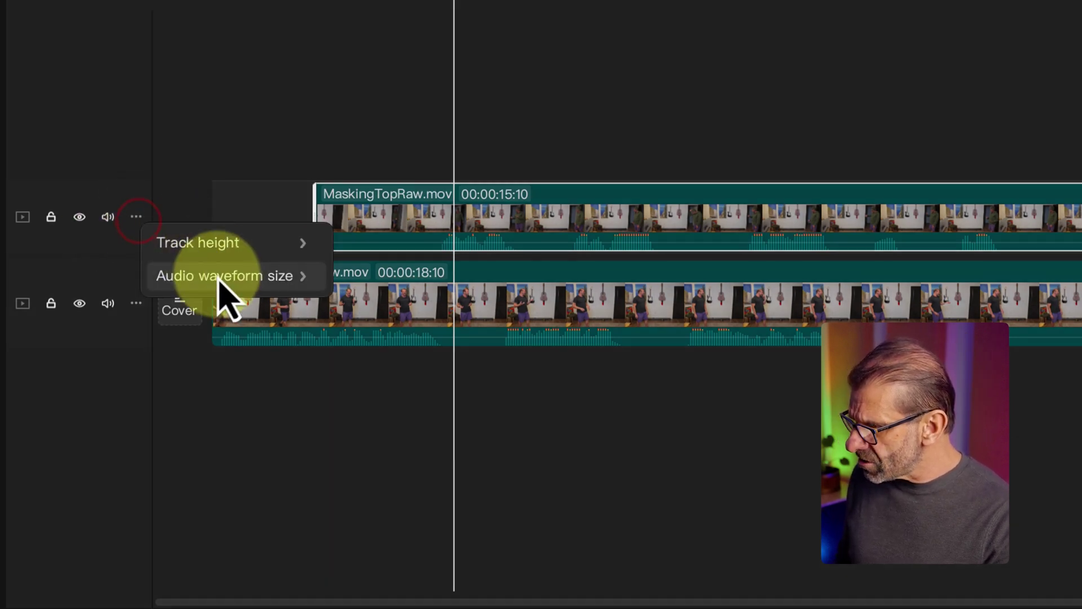
click(210, 247)
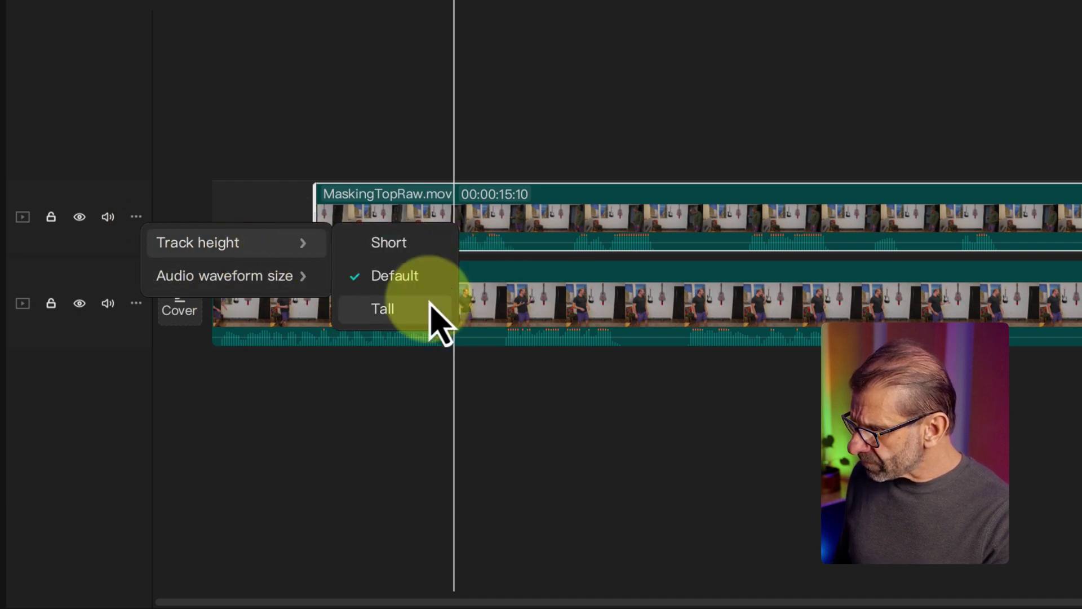
click(433, 310)
click(136, 233)
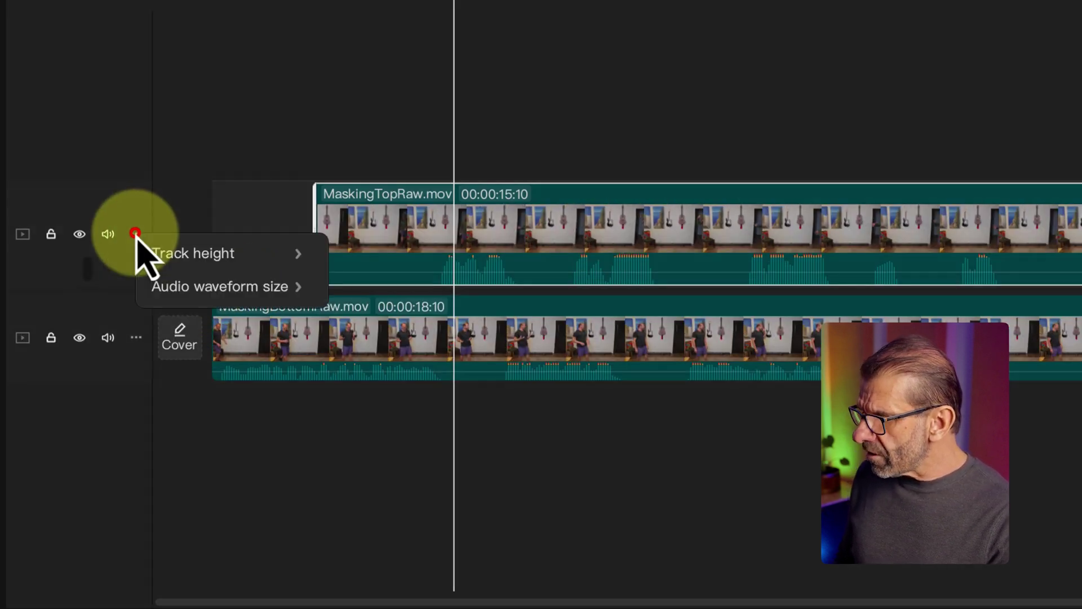
mouse_move(276, 288)
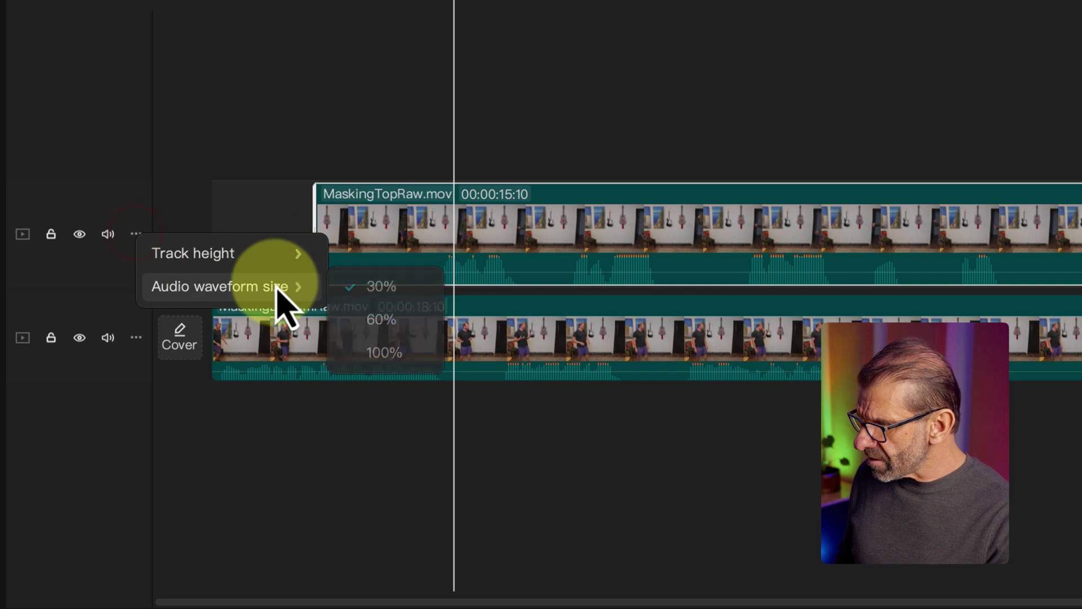
click(375, 319)
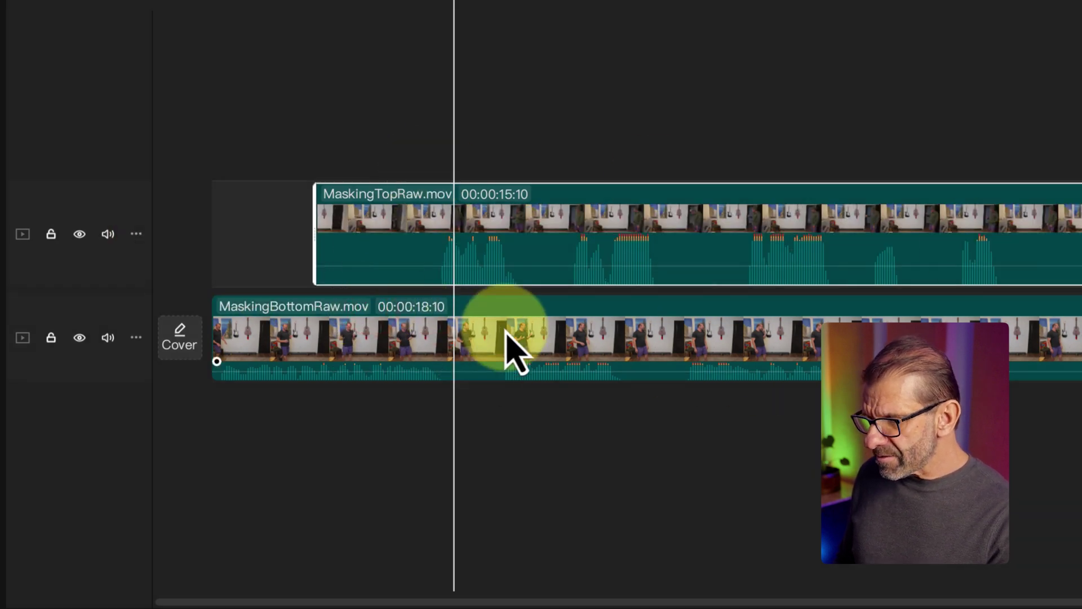
Make the bottom track tall with a larger waveform, then extend the top clip's start to 17:00.
click(136, 337)
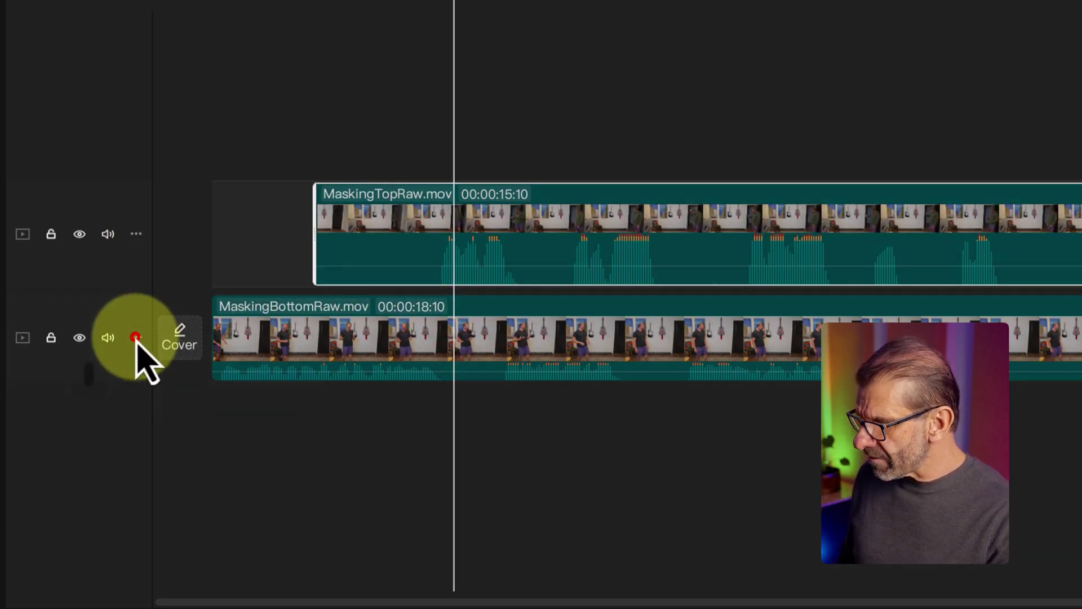
mouse_move(198, 364)
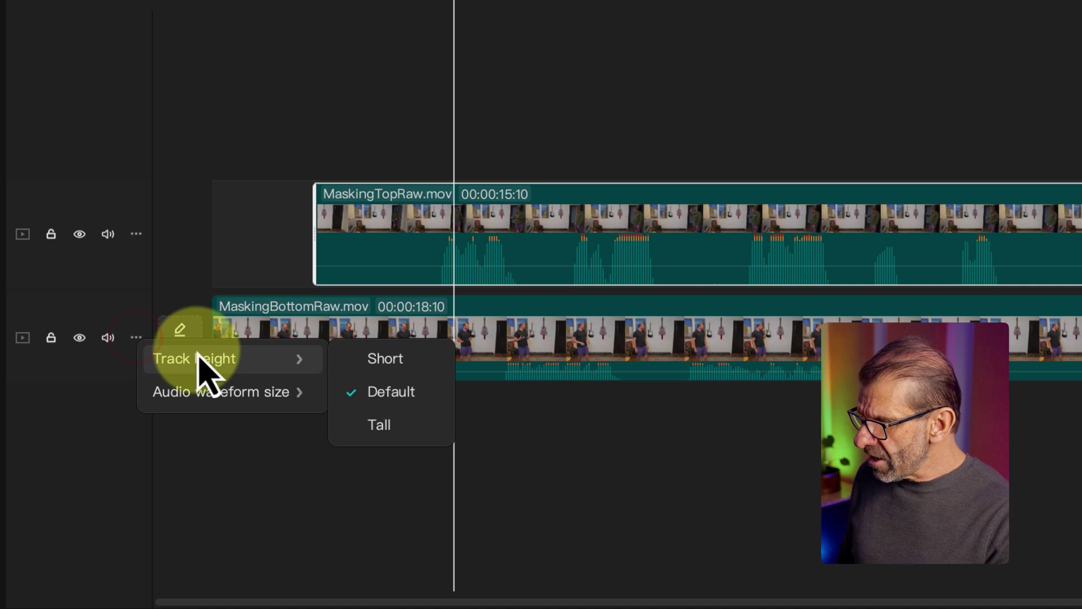
click(379, 425)
click(137, 359)
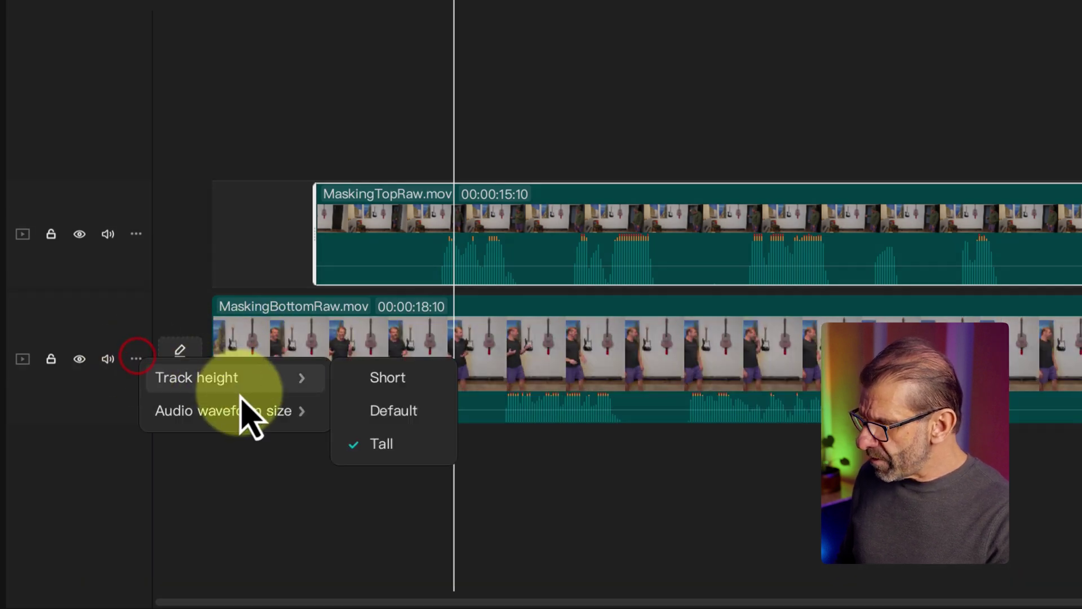
mouse_move(245, 415)
click(376, 443)
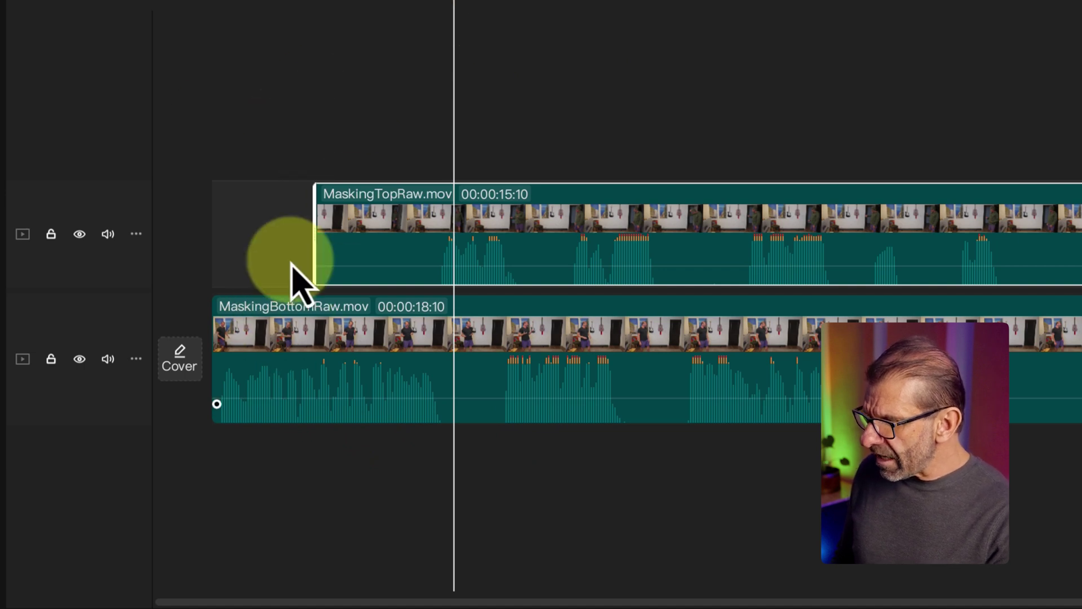
mouse_move(283, 6)
mouse_down()
mouse_move(213, 2)
mouse_move(379, 7)
mouse_move(289, 11)
mouse_up()
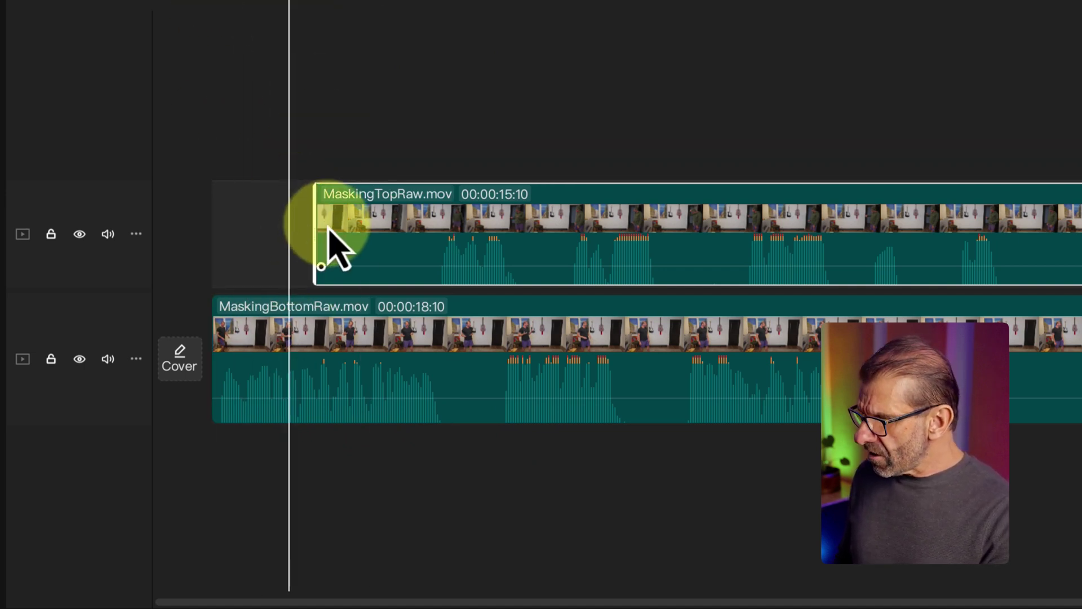
drag(313, 232, 209, 232)
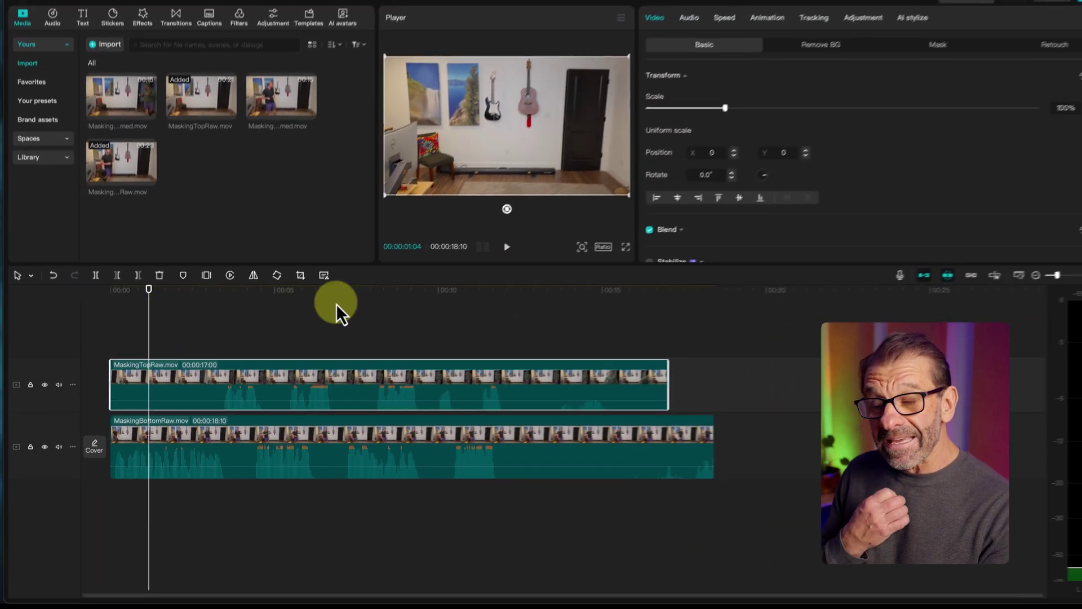
Add a Horizontal mask rotated 90°, shifted right to X 170, Y -26, with feather 36.
click(585, 475)
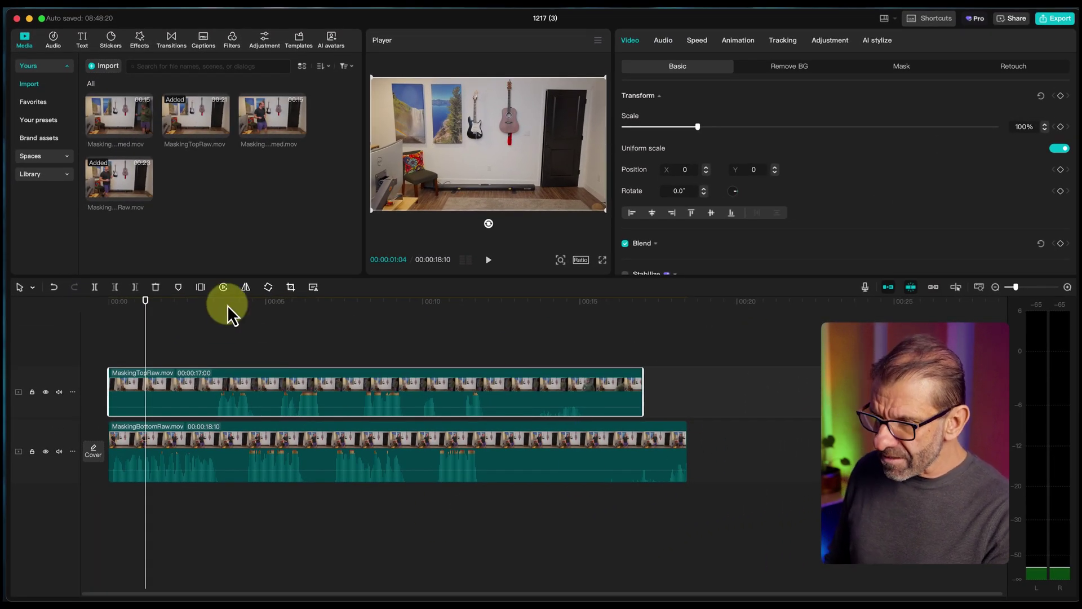
drag(228, 313, 350, 319)
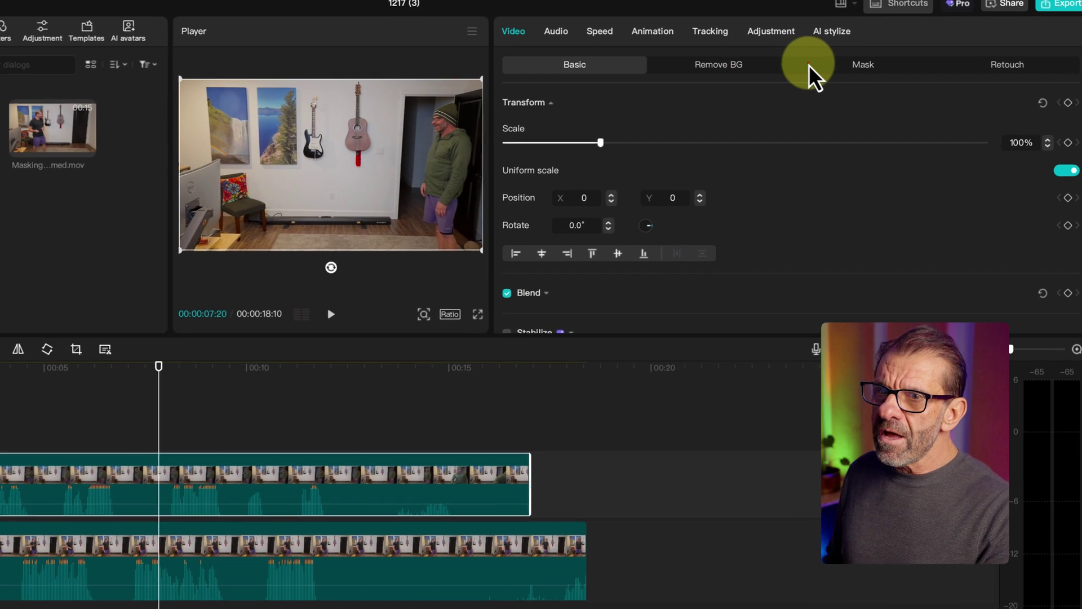
click(809, 65)
click(581, 139)
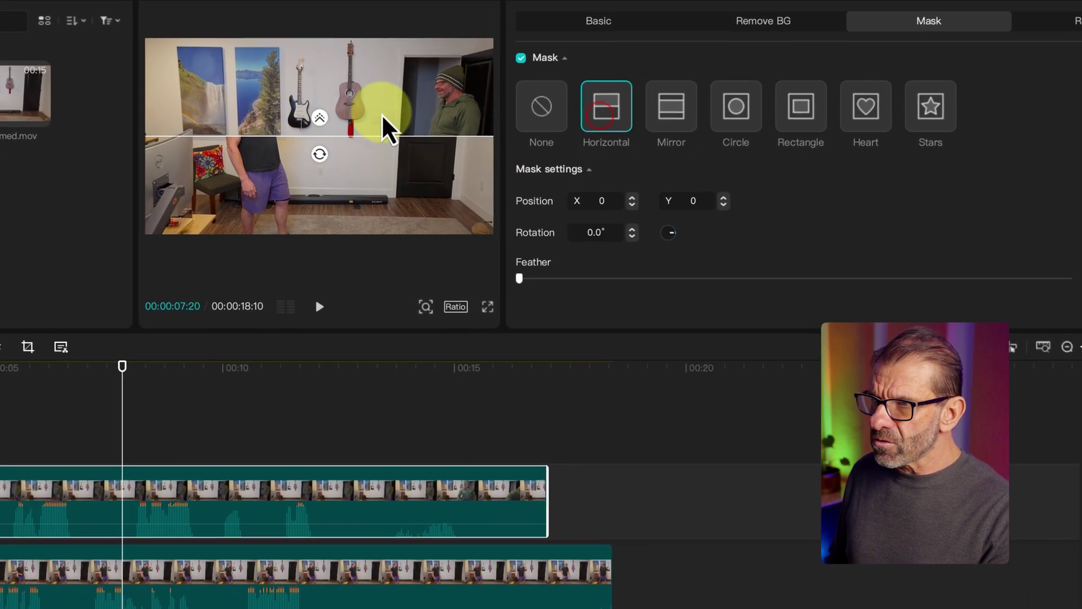
drag(320, 155, 205, 141)
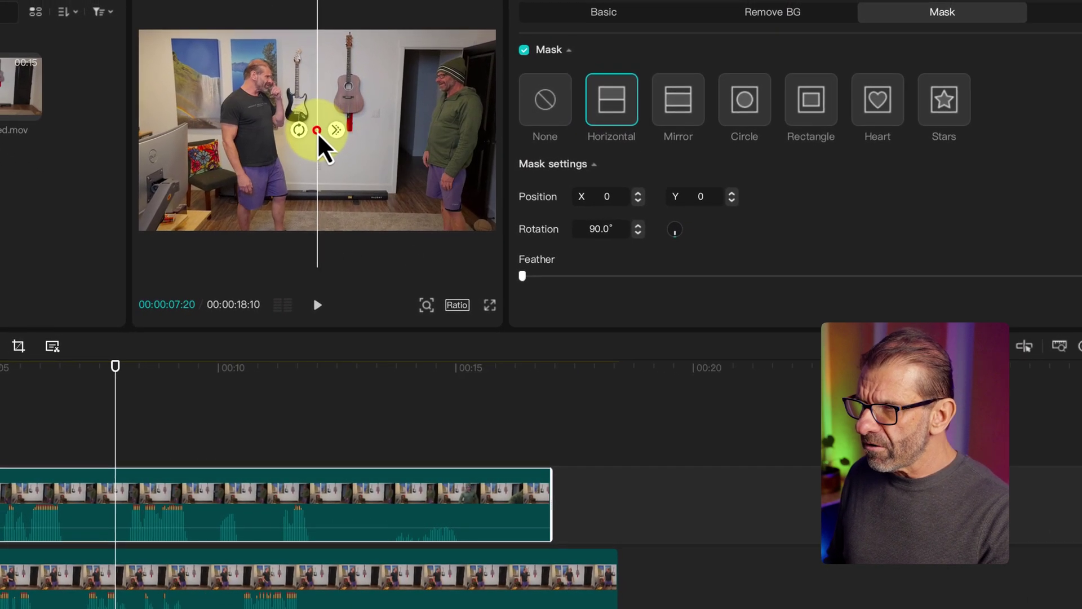
drag(319, 136, 386, 133)
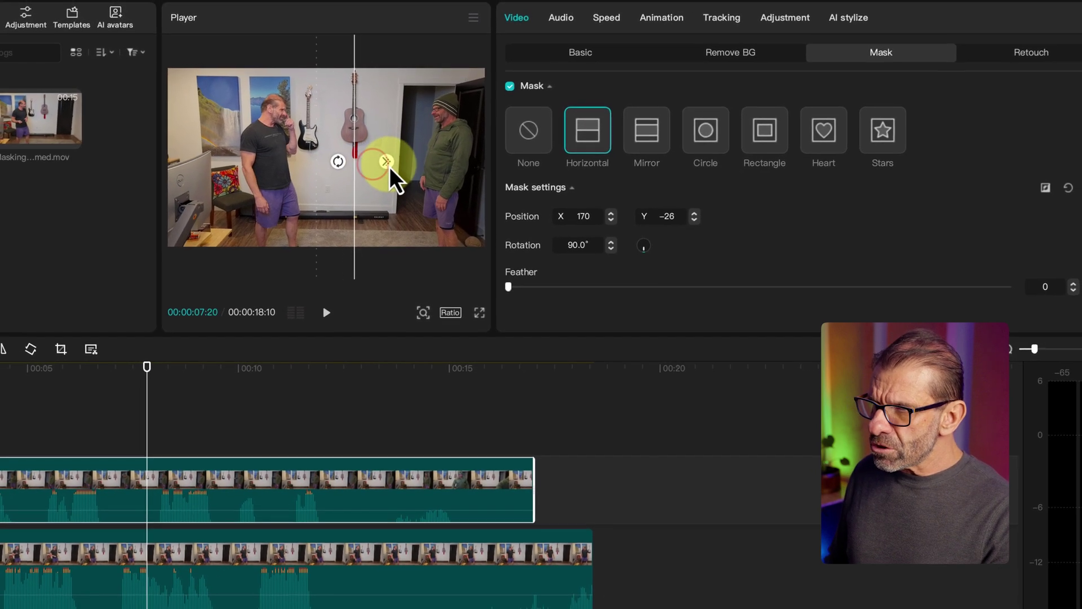
drag(387, 173, 224, 332)
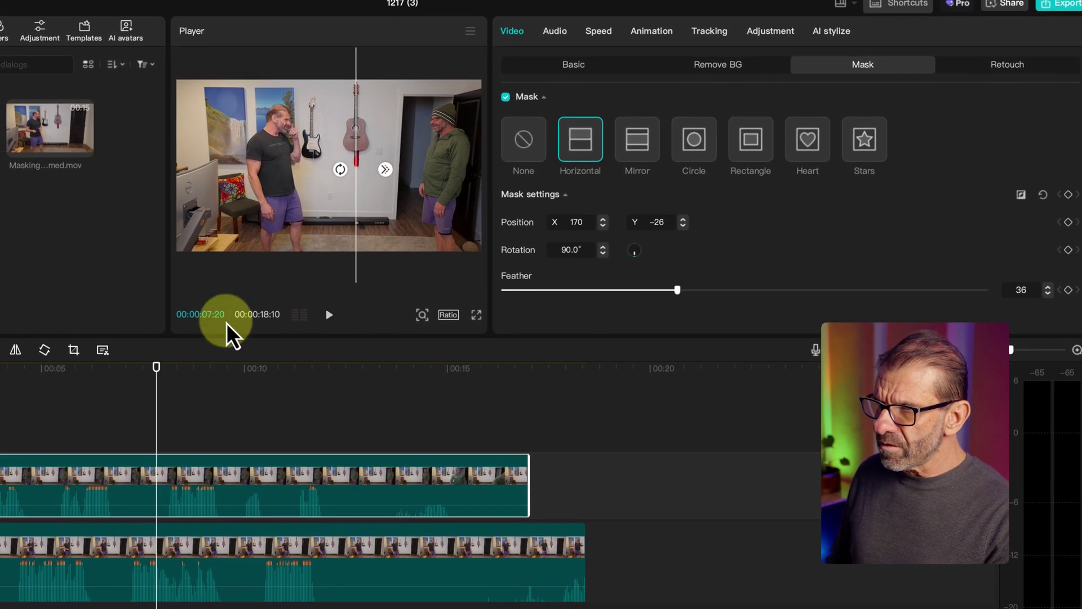
drag(115, 367, 0, 368)
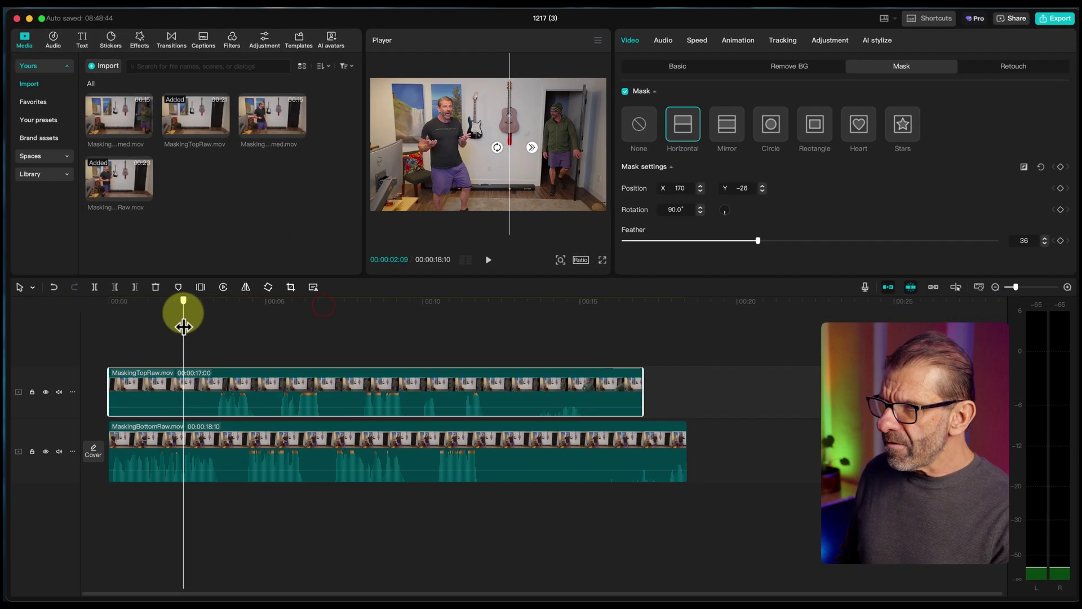
Scrub through both clips, park the playhead at 00:00:12:00, and marquee-select both video clips.
click(258, 350)
drag(200, 312, 325, 321)
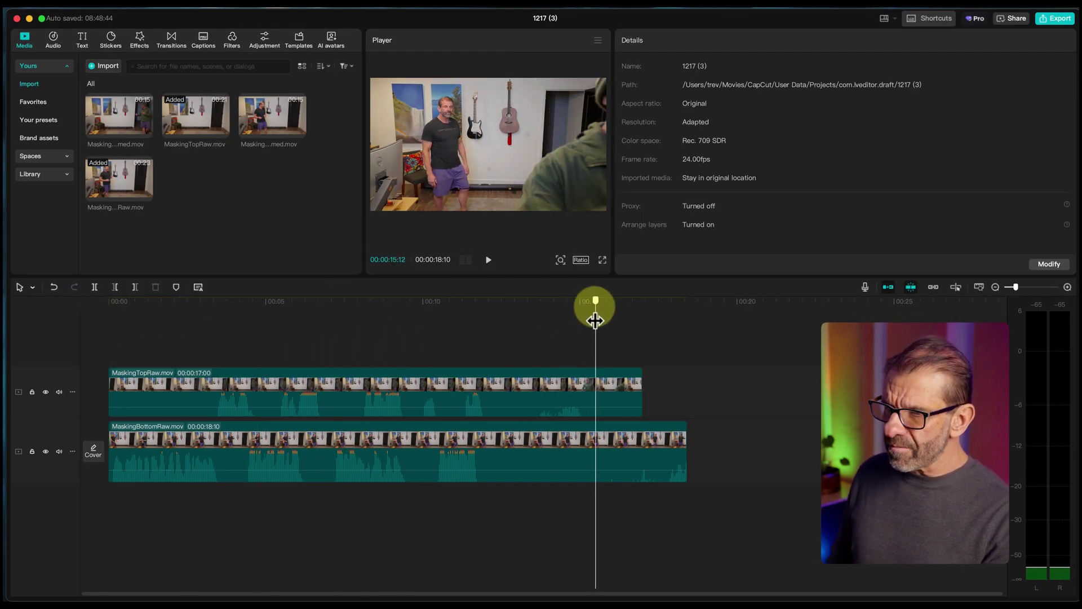
drag(595, 321, 398, 298)
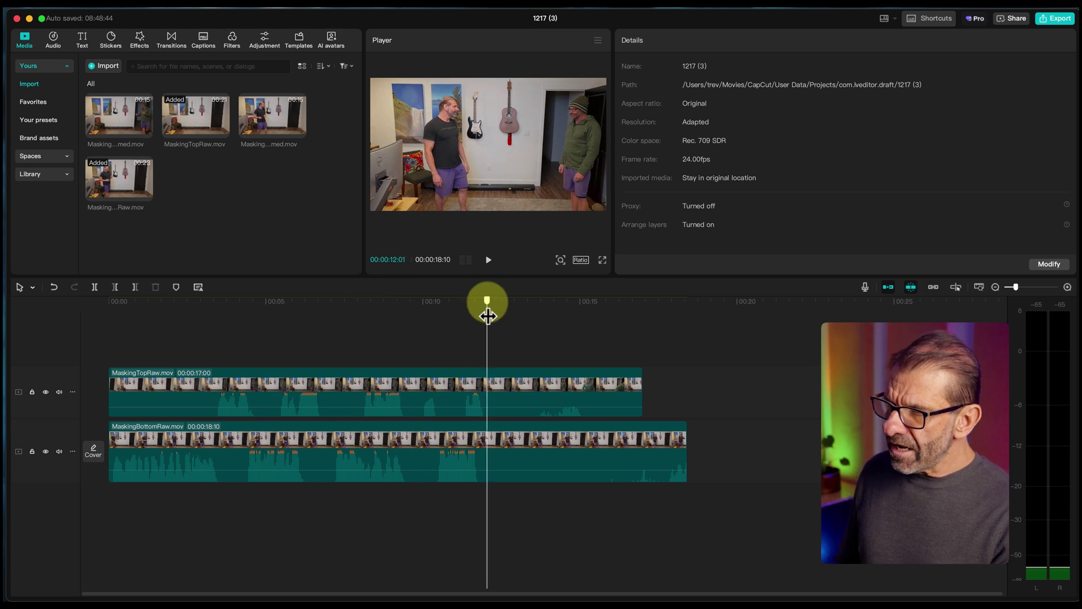
mouse_move(487, 315)
mouse_down()
mouse_move(299, 314)
mouse_move(289, 325)
mouse_move(254, 314)
mouse_move(497, 287)
mouse_move(486, 295)
mouse_up()
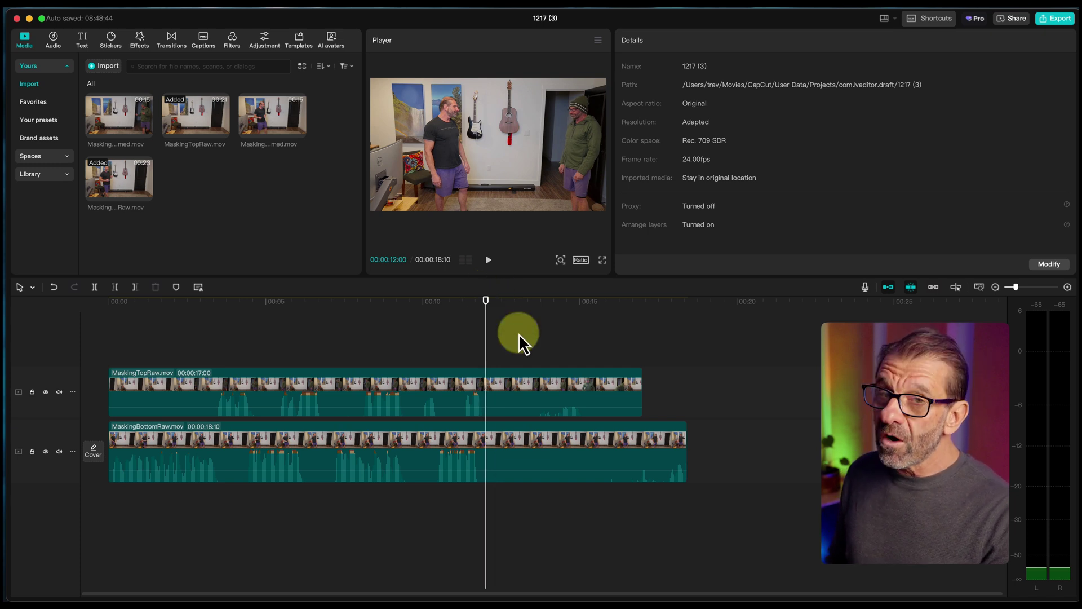
drag(518, 333, 600, 519)
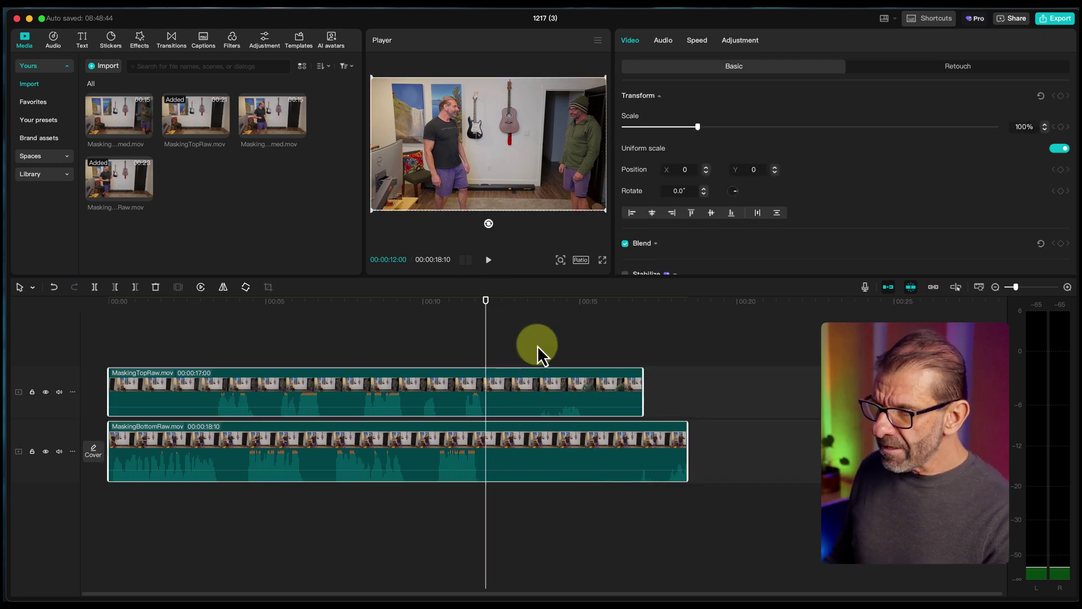
Trim both selected clips to end at 12 seconds and turn off the main track magnet.
key(w)
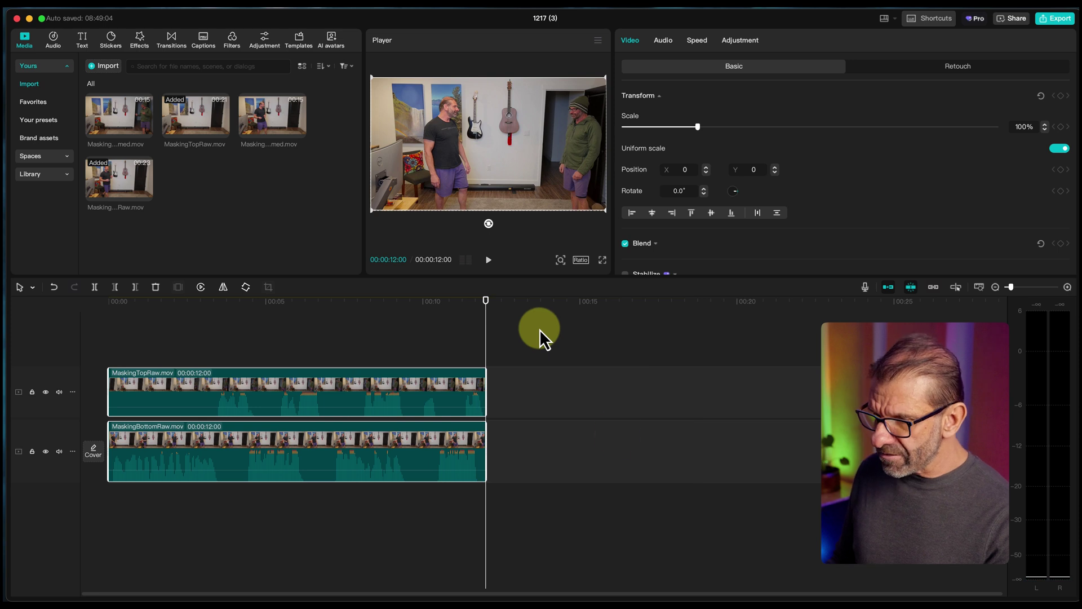
click(888, 289)
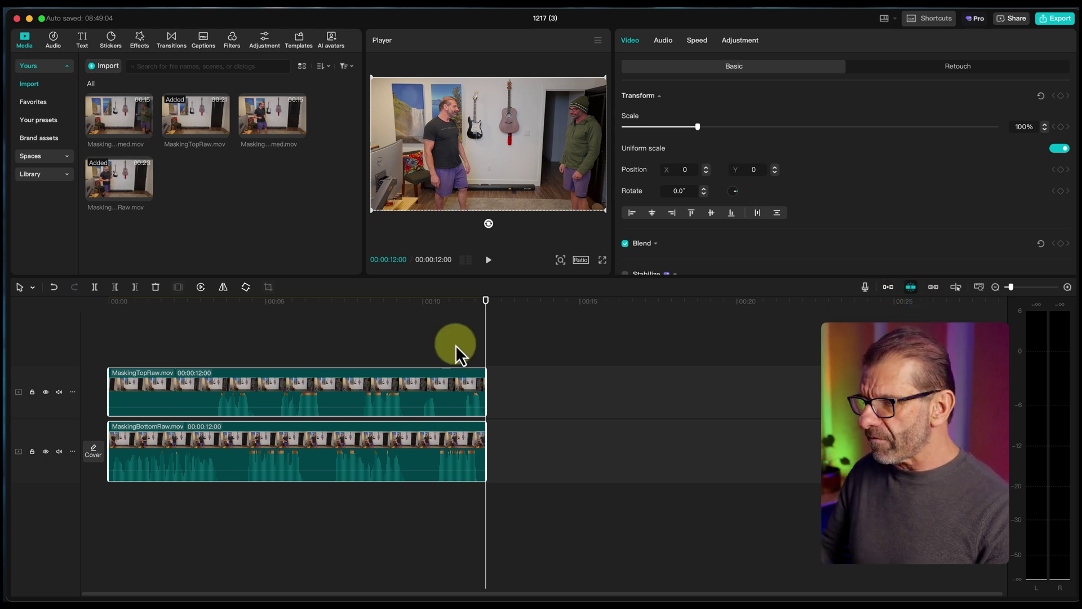
drag(267, 303, 192, 333)
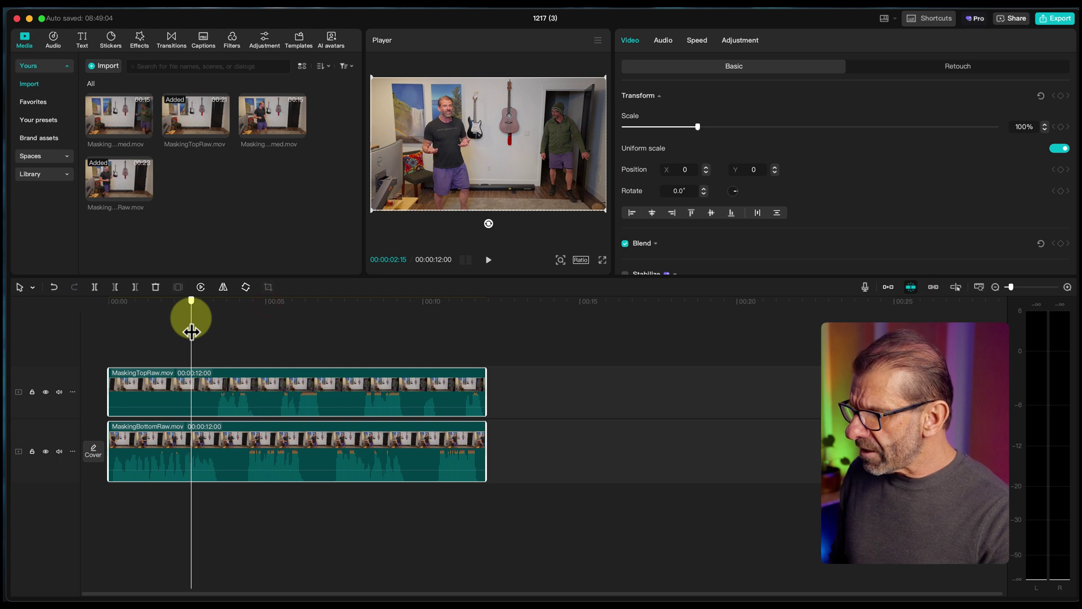
key(space)
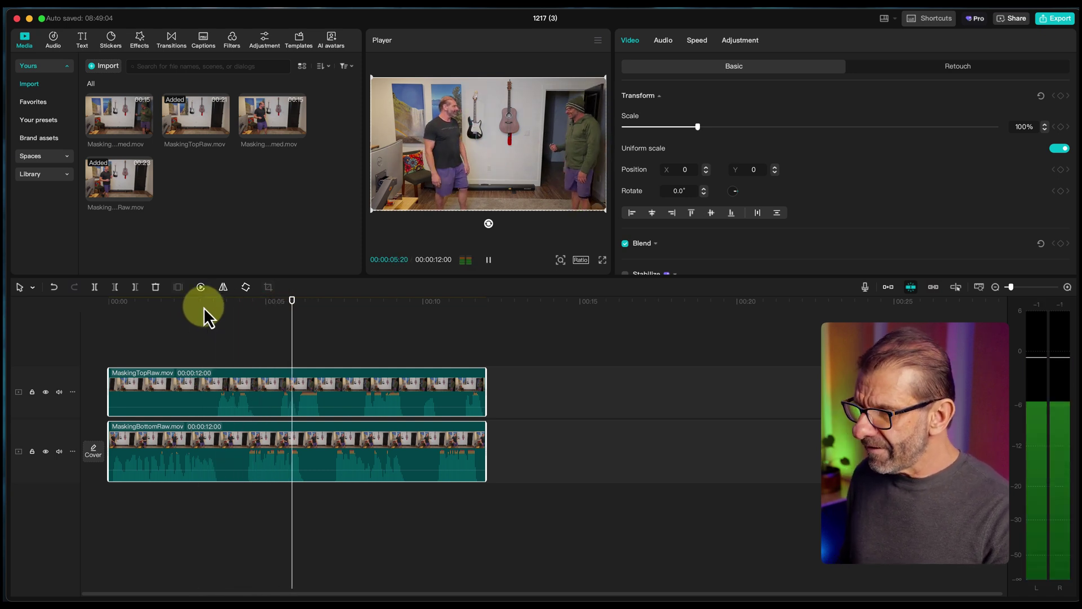
click(317, 327)
drag(310, 313, 268, 333)
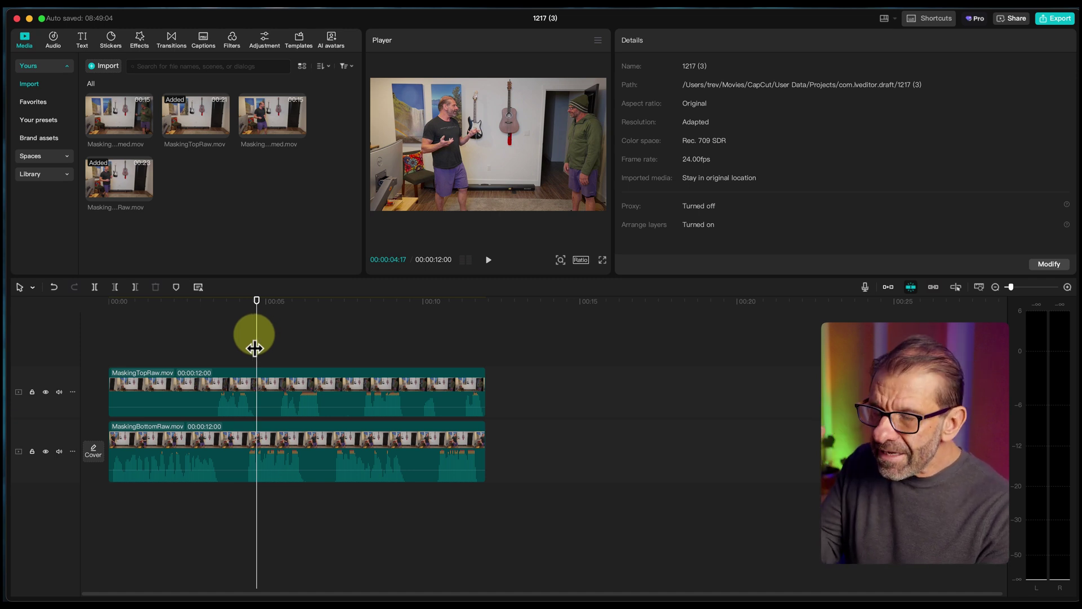
Split the top clip at 04:17 and again at 05:09.
click(271, 384)
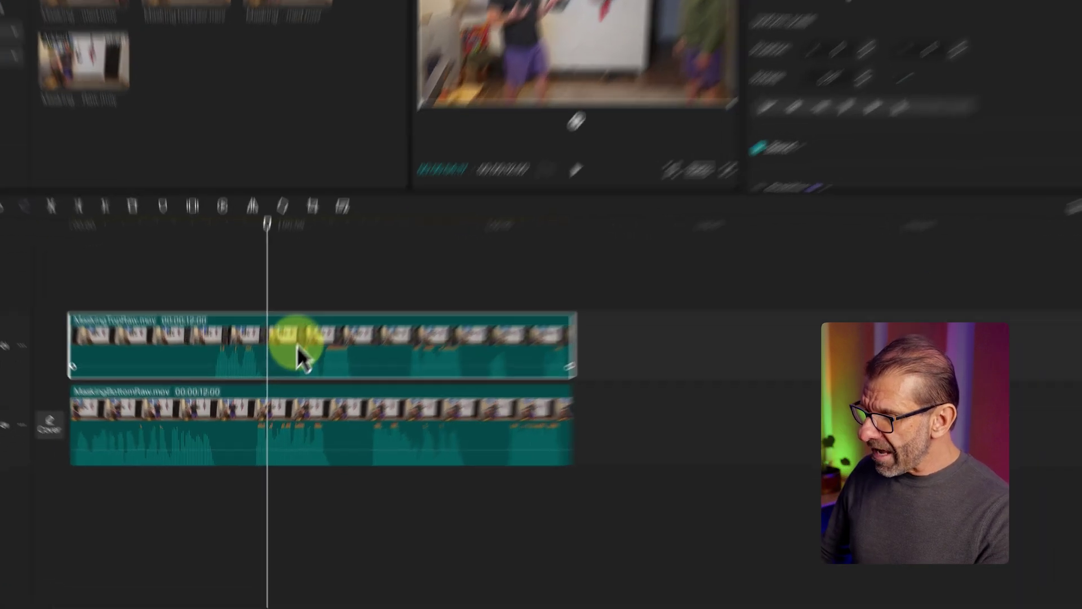
key(super+b)
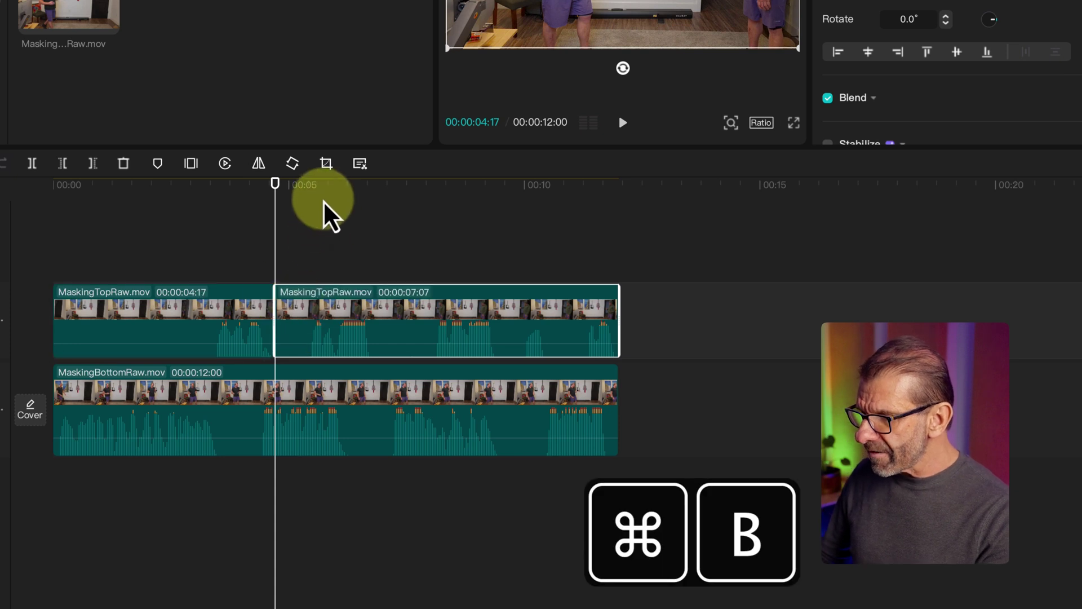
mouse_move(327, 184)
mouse_down()
mouse_move(300, 197)
mouse_move(308, 195)
mouse_up()
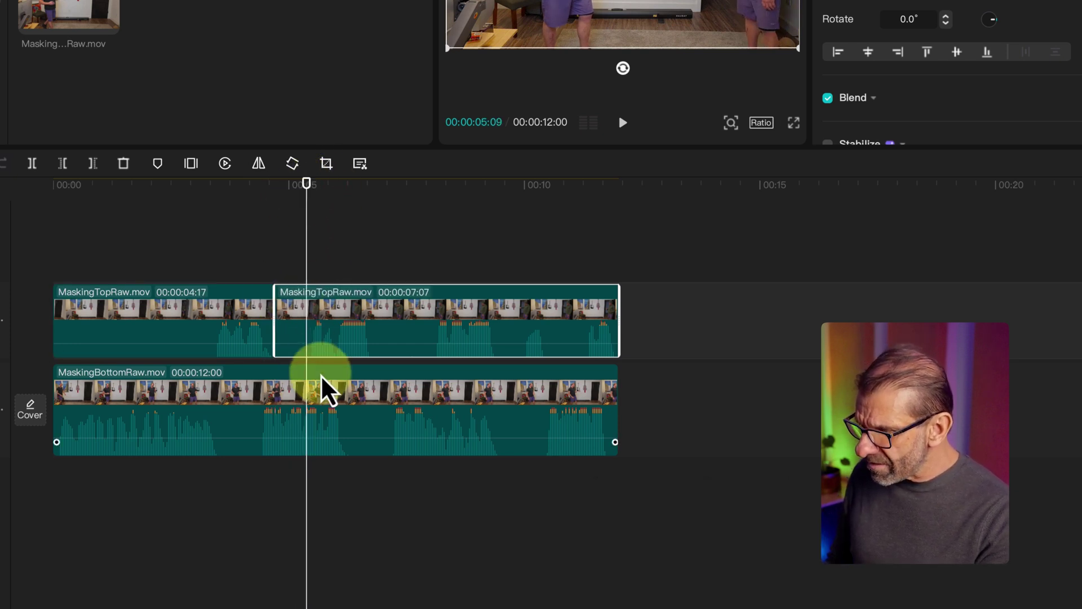
click(354, 340)
key(super+b)
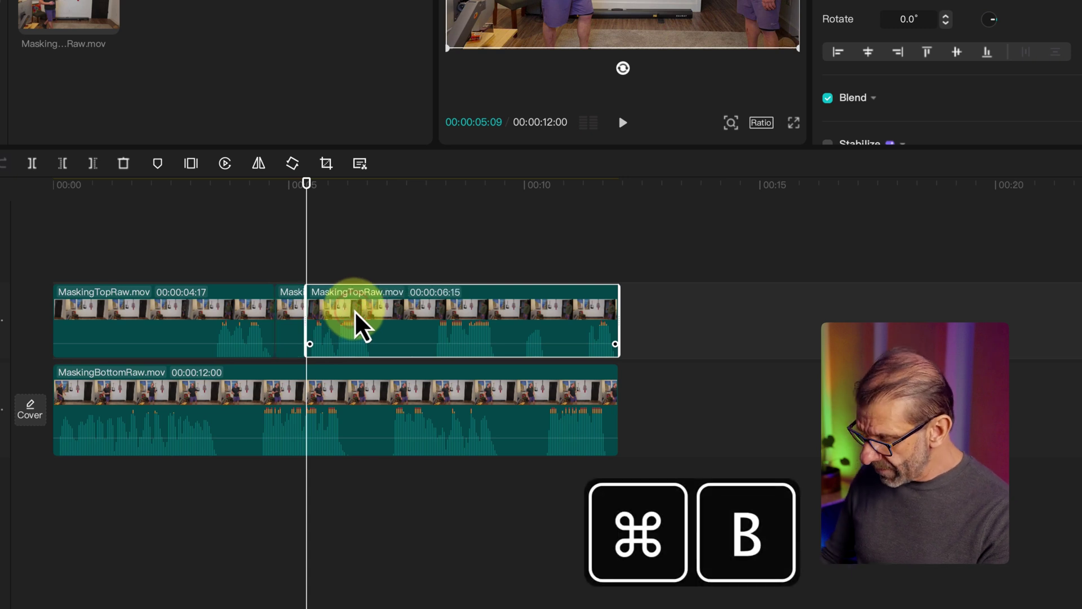
Push the last top-clip piece later to leave a gap, and play back the section.
click(382, 255)
mouse_move(381, 322)
mouse_down()
mouse_move(405, 314)
mouse_move(396, 316)
mouse_up()
drag(340, 195, 247, 205)
key(space)
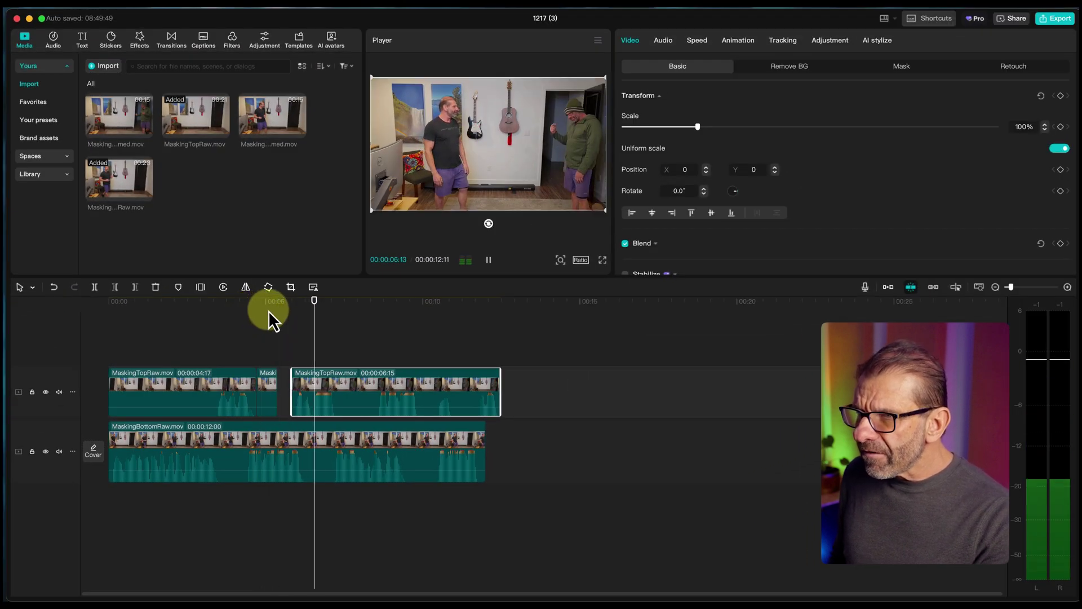
key(space)
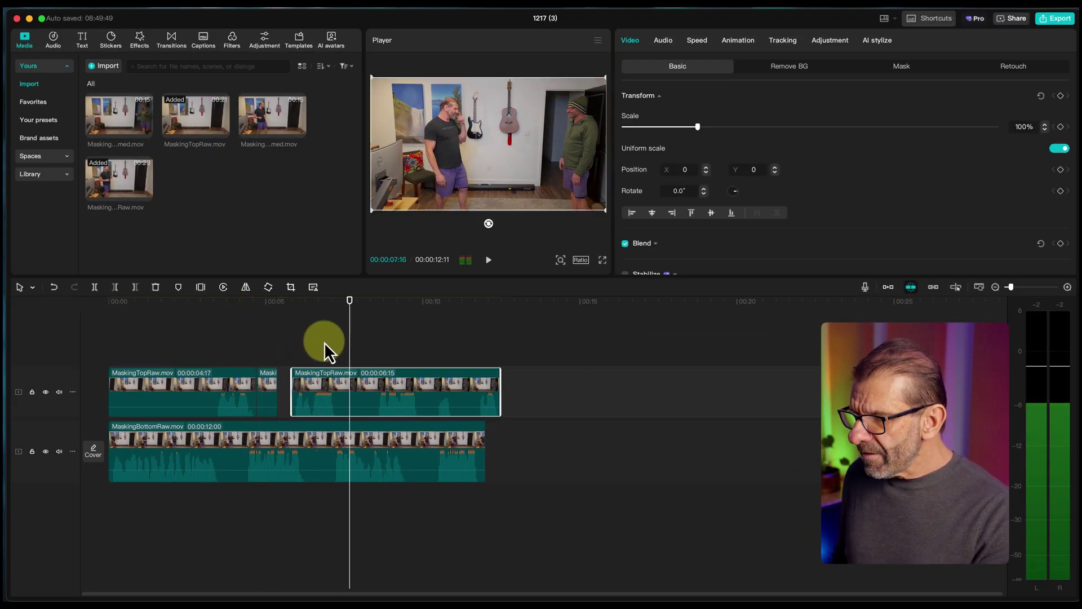
Stretch the short middle piece of the top clip to 0.59x speed.
click(269, 393)
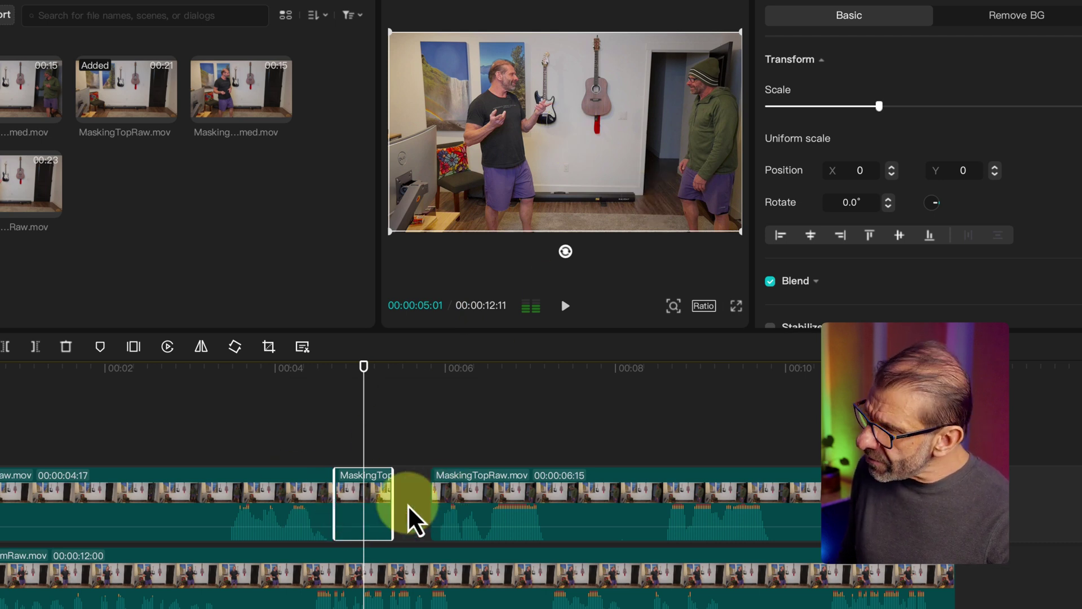
mouse_move(382, 528)
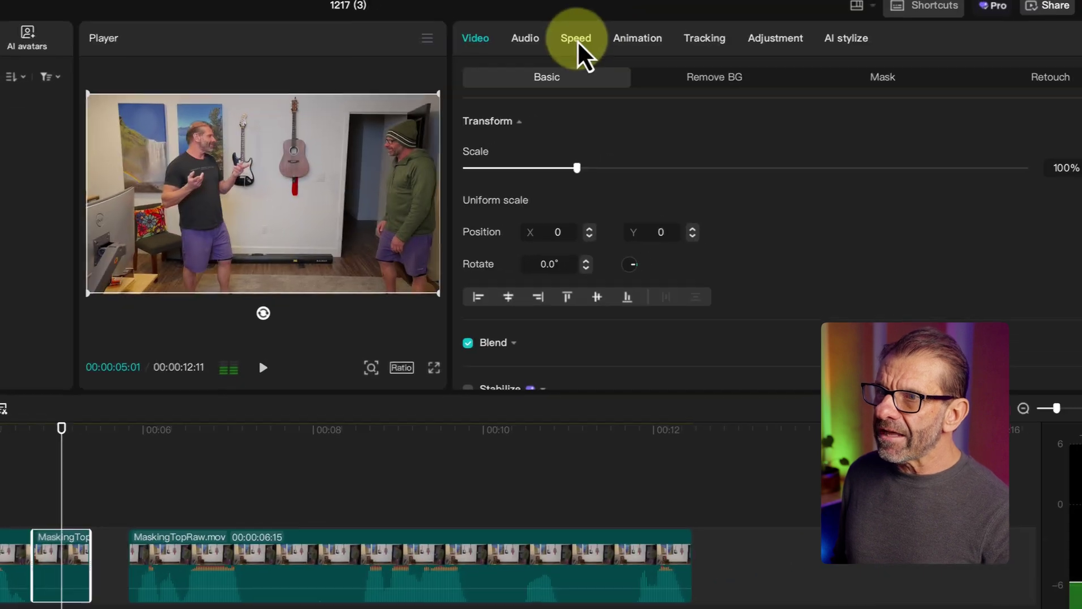
click(575, 40)
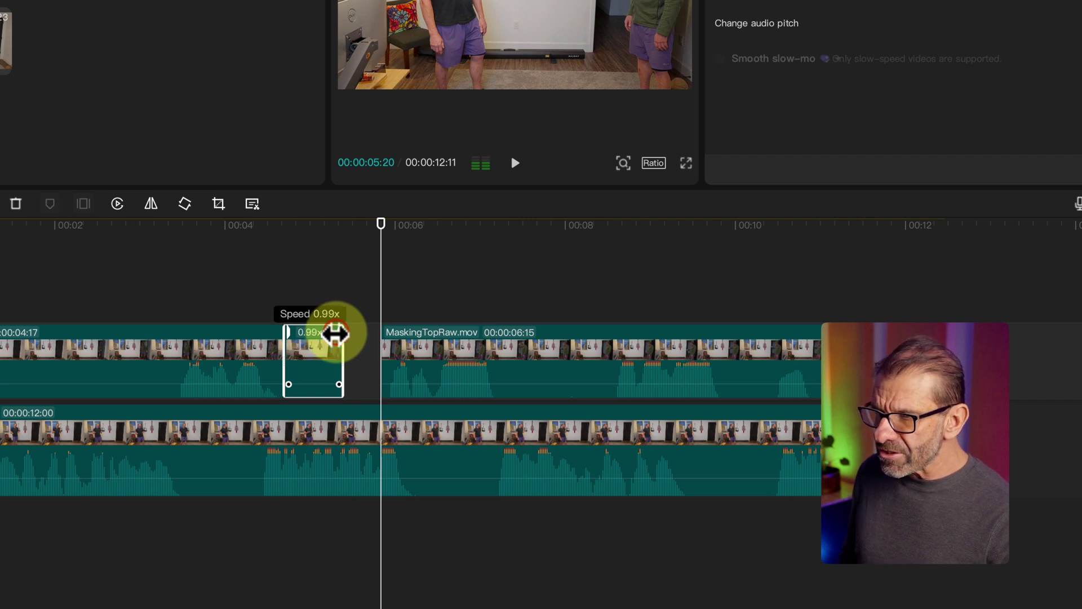
drag(337, 334, 378, 339)
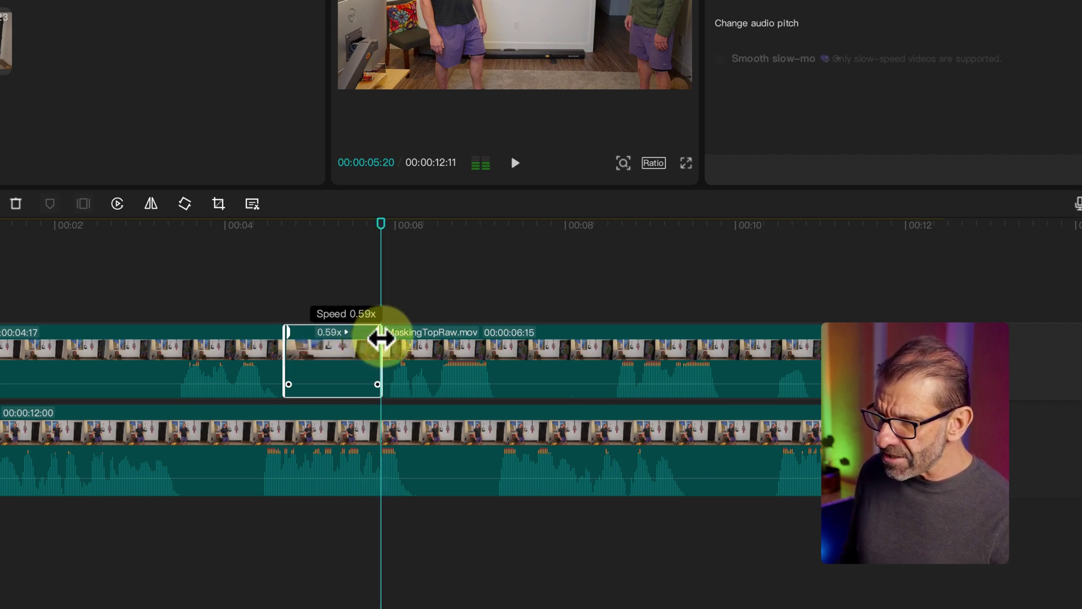
drag(384, 338, 391, 345)
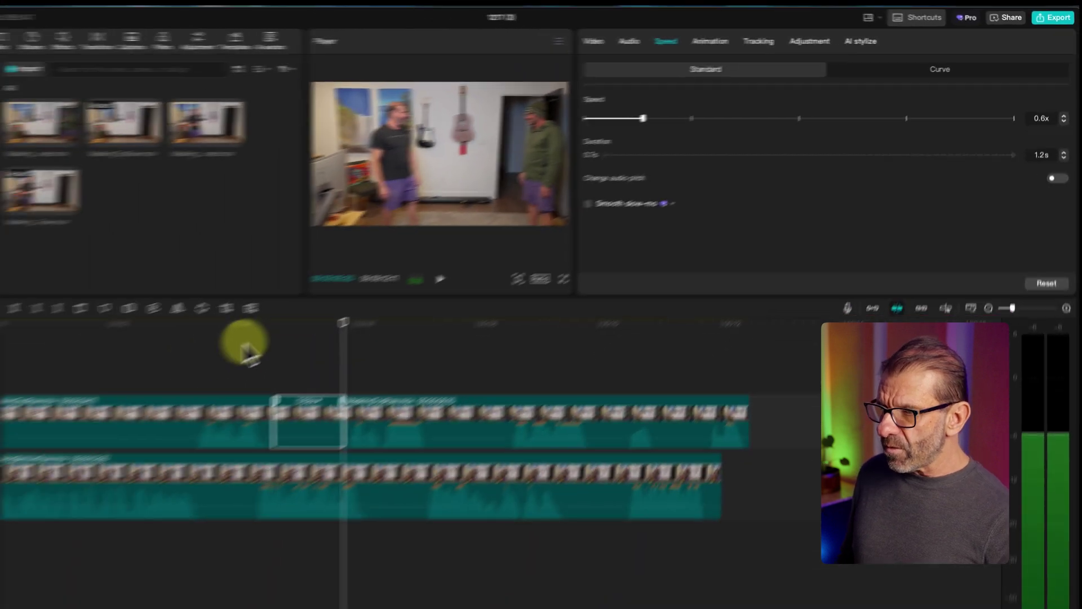
Play back the slowed section from about four to seven seconds to check timing.
click(307, 333)
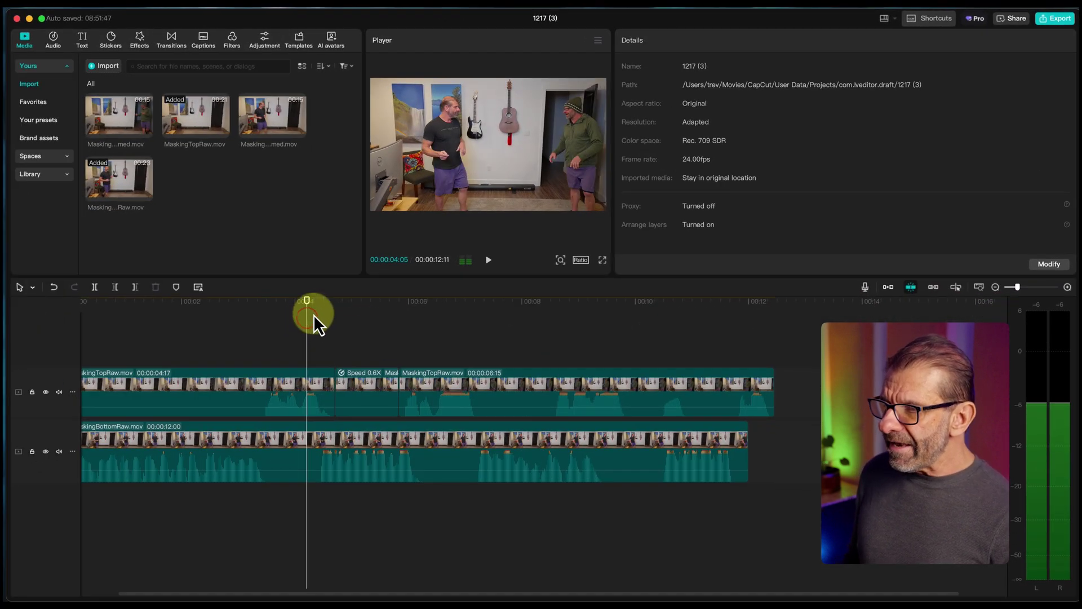
key(space)
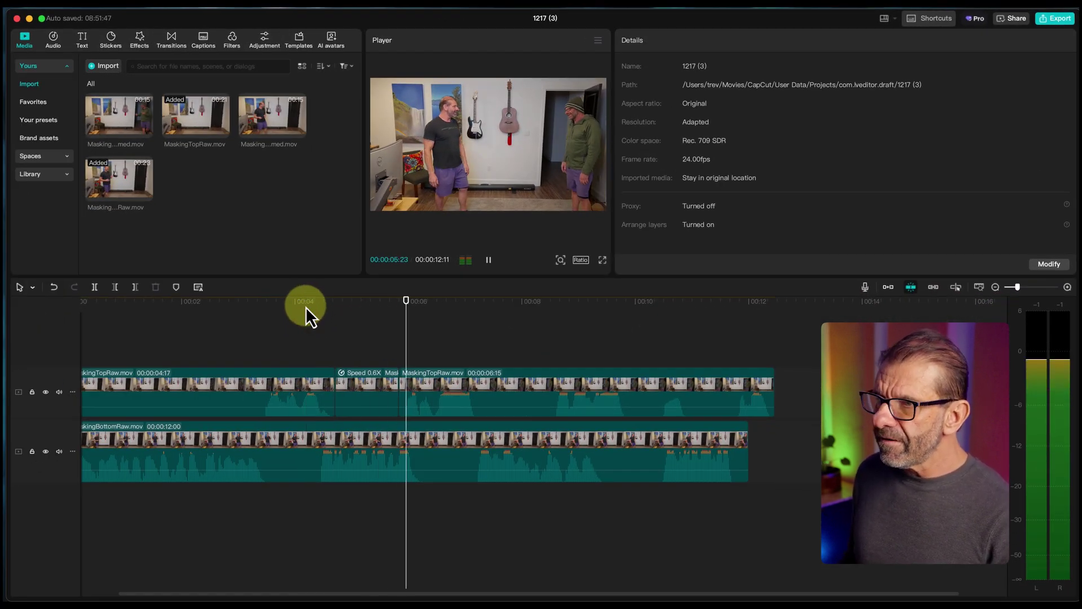
key(space)
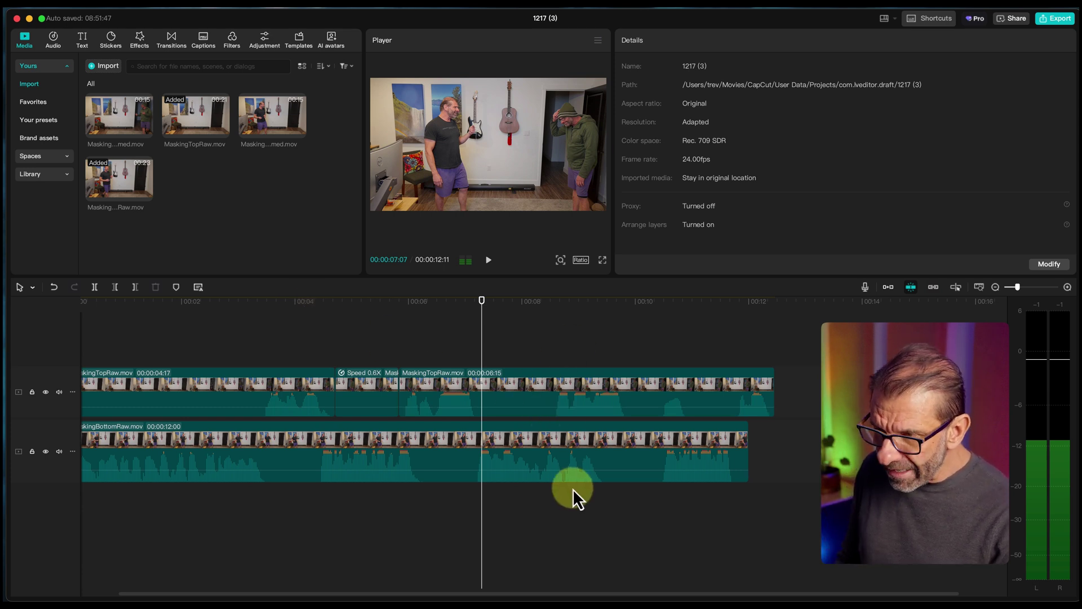
drag(507, 301, 480, 308)
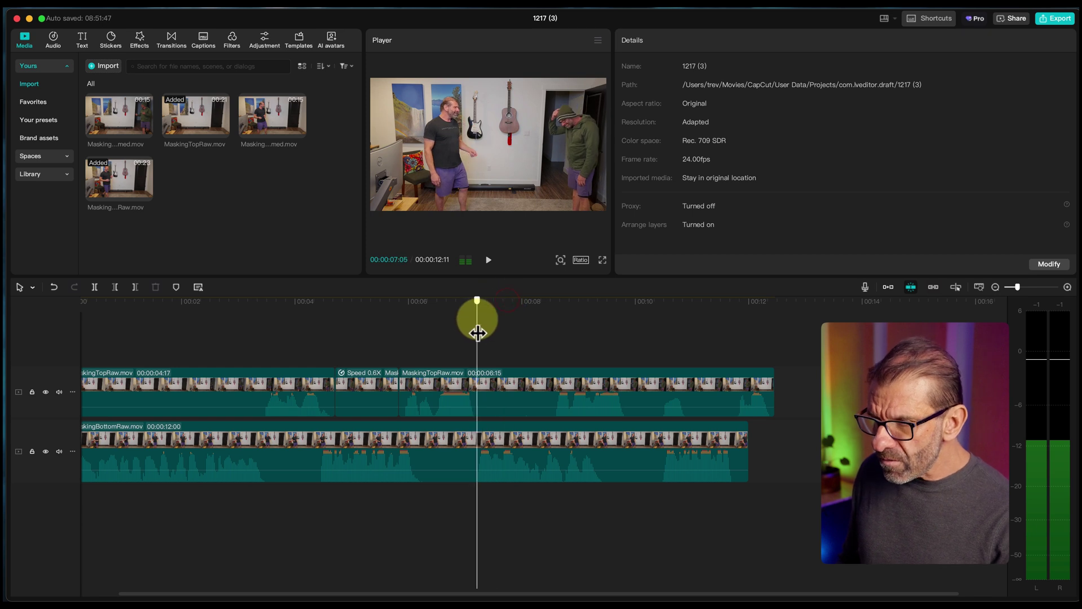
Split the last top-track piece at about seven and eight seconds.
click(496, 391)
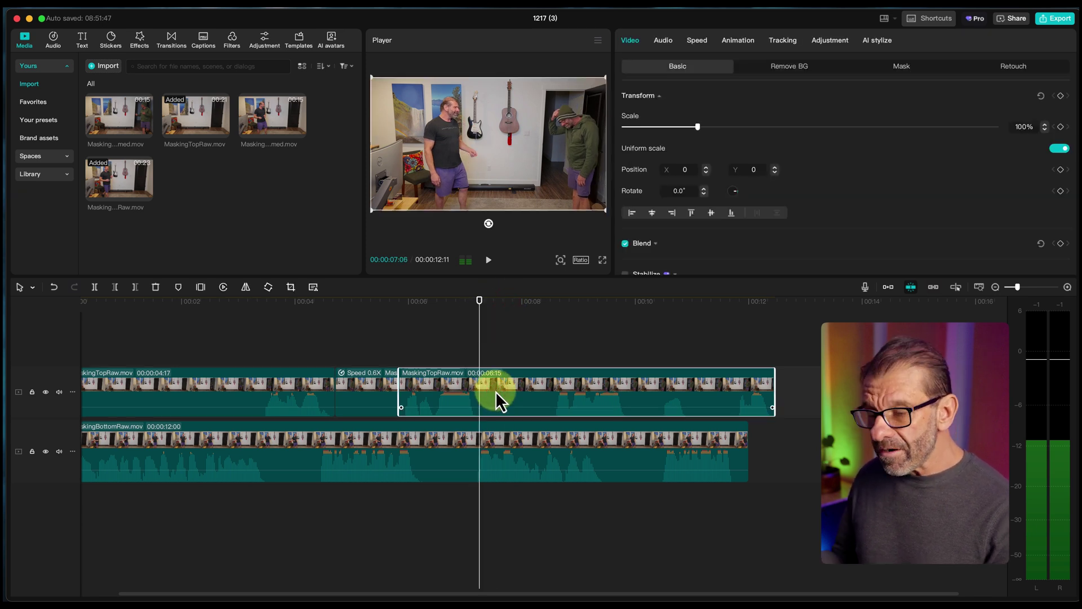
key(super+b)
drag(607, 299, 555, 322)
click(534, 389)
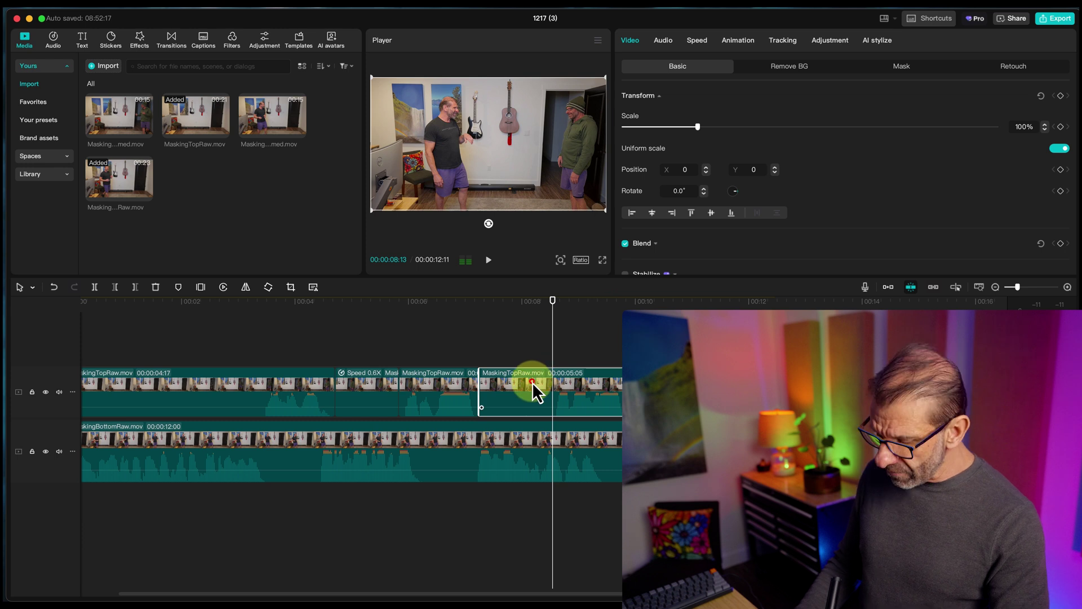
key(super+b)
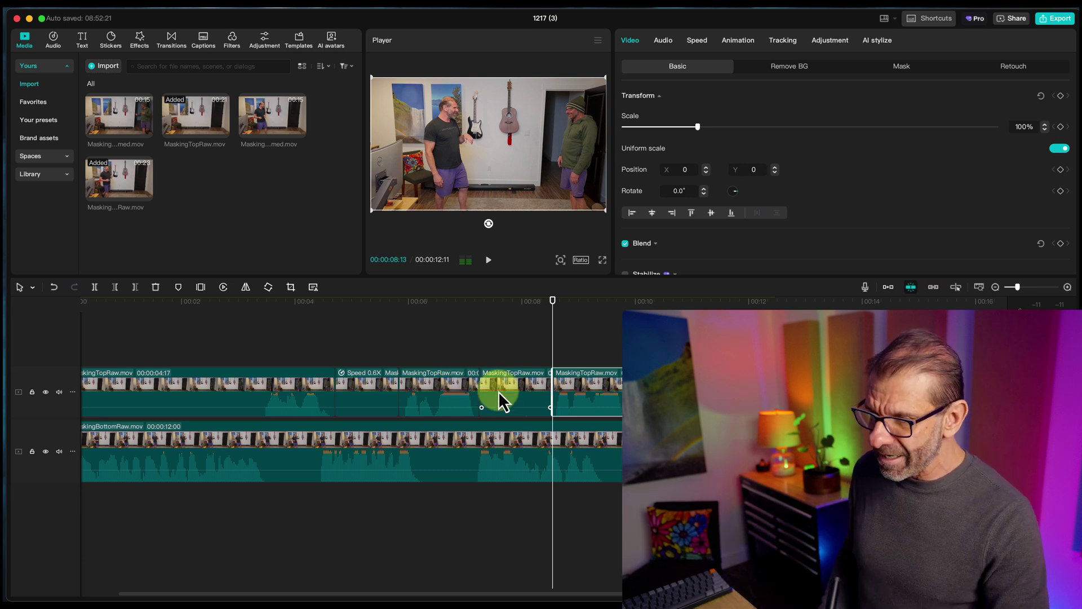
Move the final 03:22 top-track piece later to open a gap and preview the timing.
drag(597, 391, 620, 385)
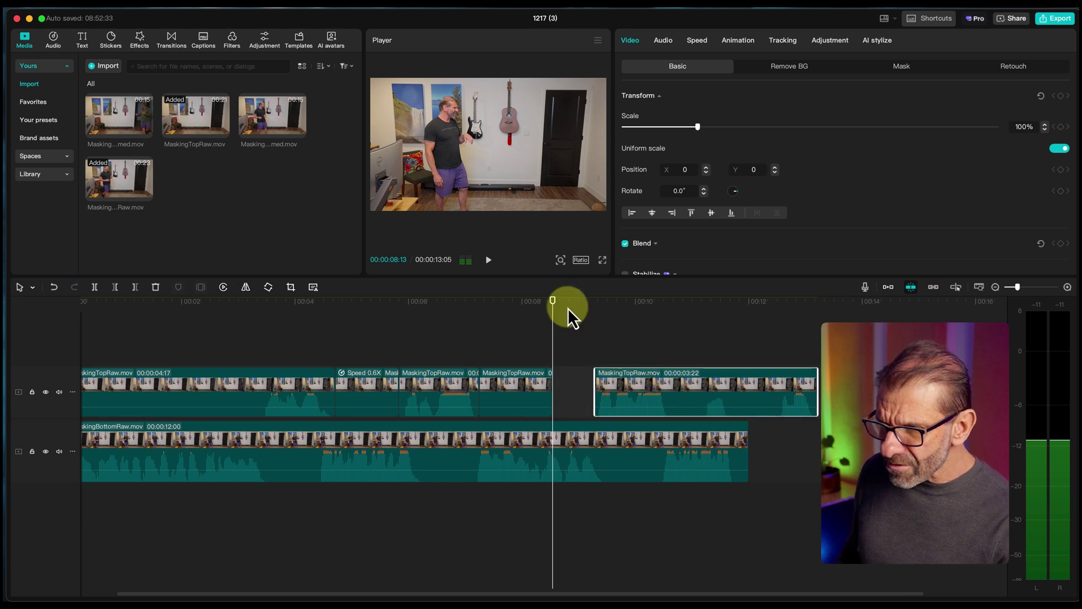
click(567, 308)
key(space)
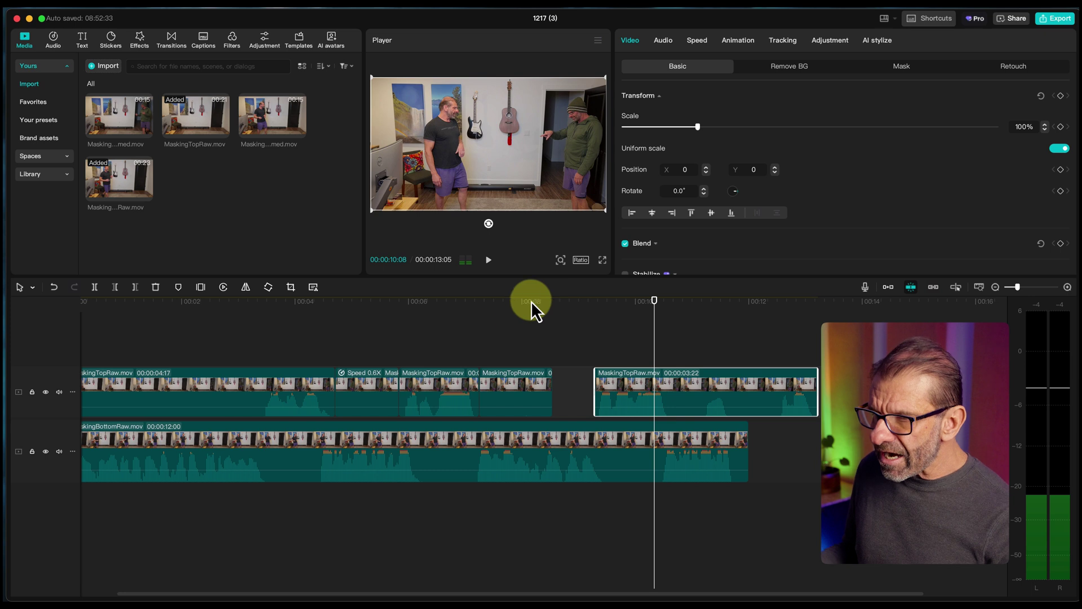
click(517, 386)
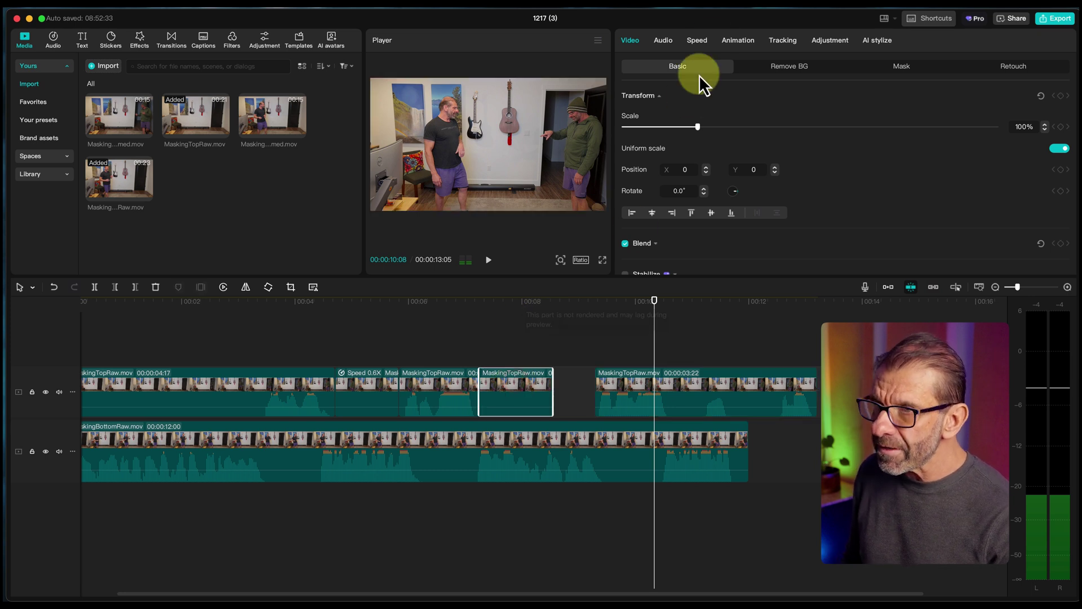
Stretch the short top-track clip to 0.63x, 2.1 s long, and play back the slowed section.
click(699, 41)
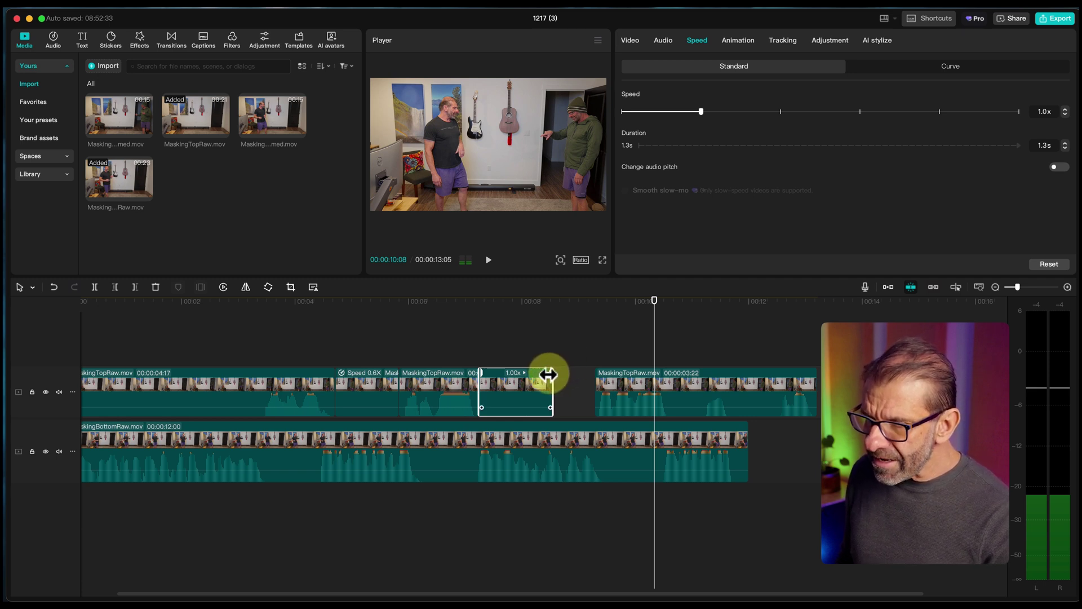
drag(550, 374, 597, 370)
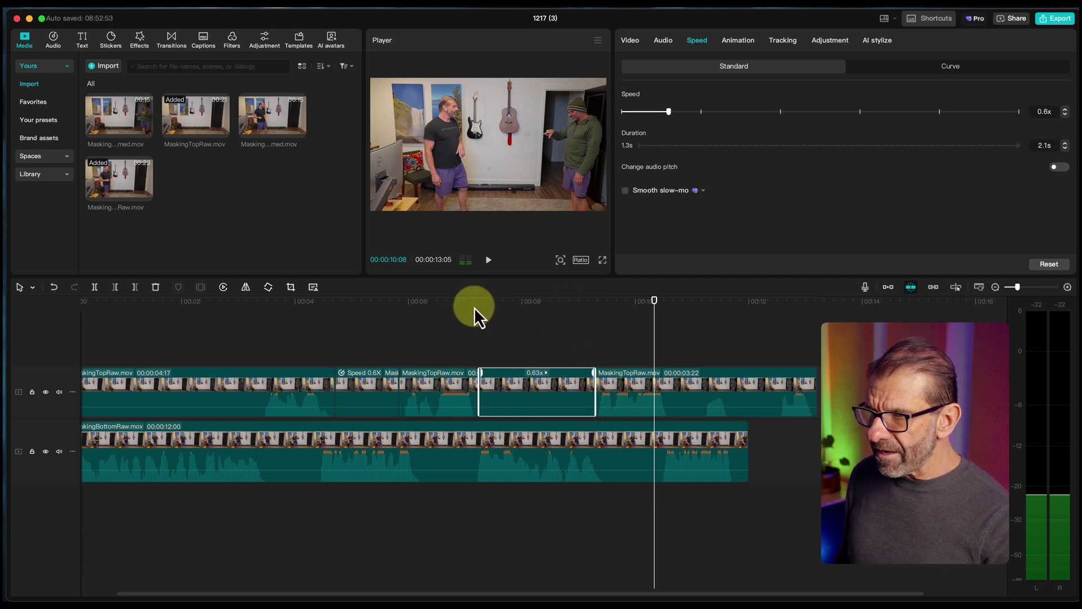
click(459, 303)
key(space)
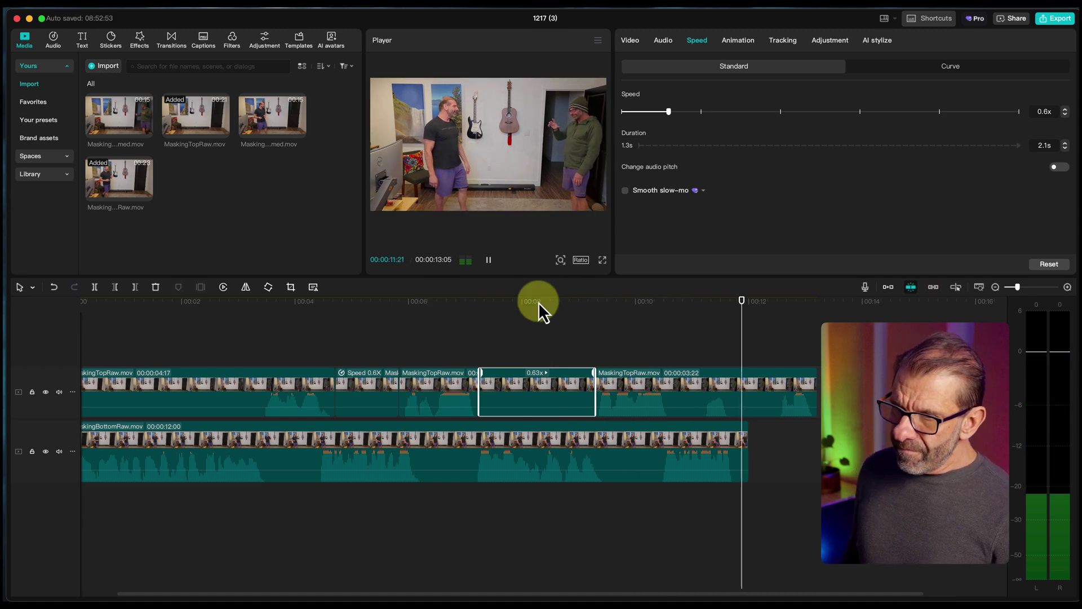
key(space)
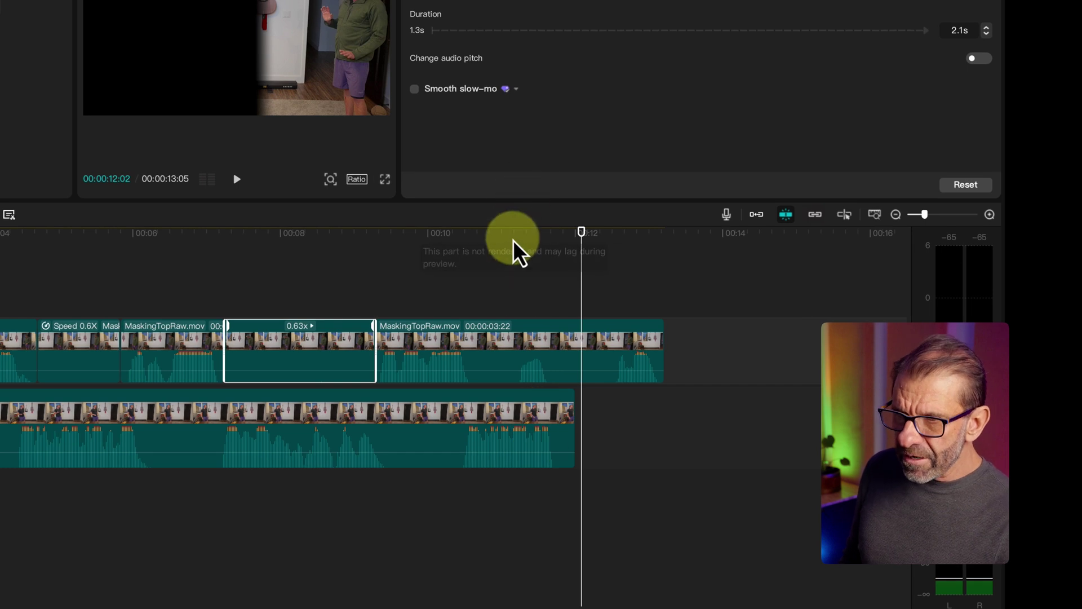
drag(513, 239, 474, 277)
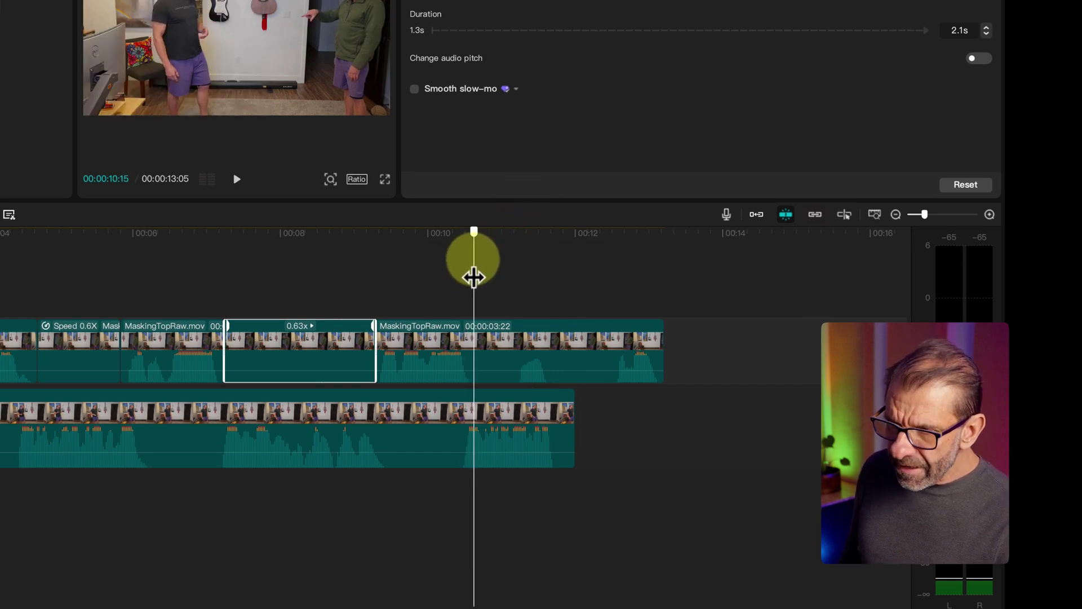
Split the next top-track clip at 10:15 and 11:04 and push the end piece later.
click(489, 364)
key(super+b)
click(496, 345)
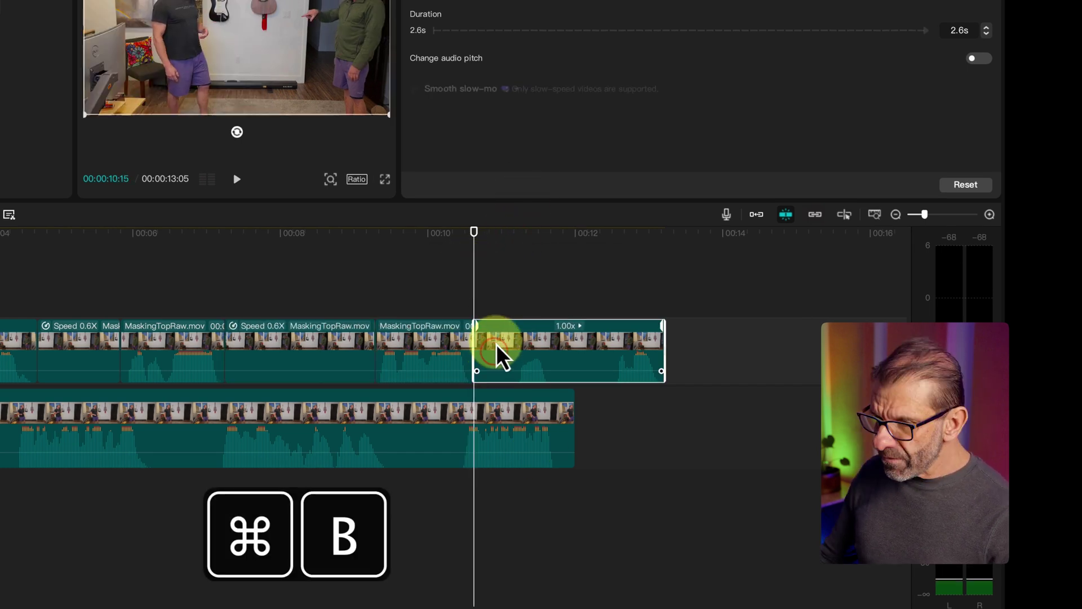
click(513, 241)
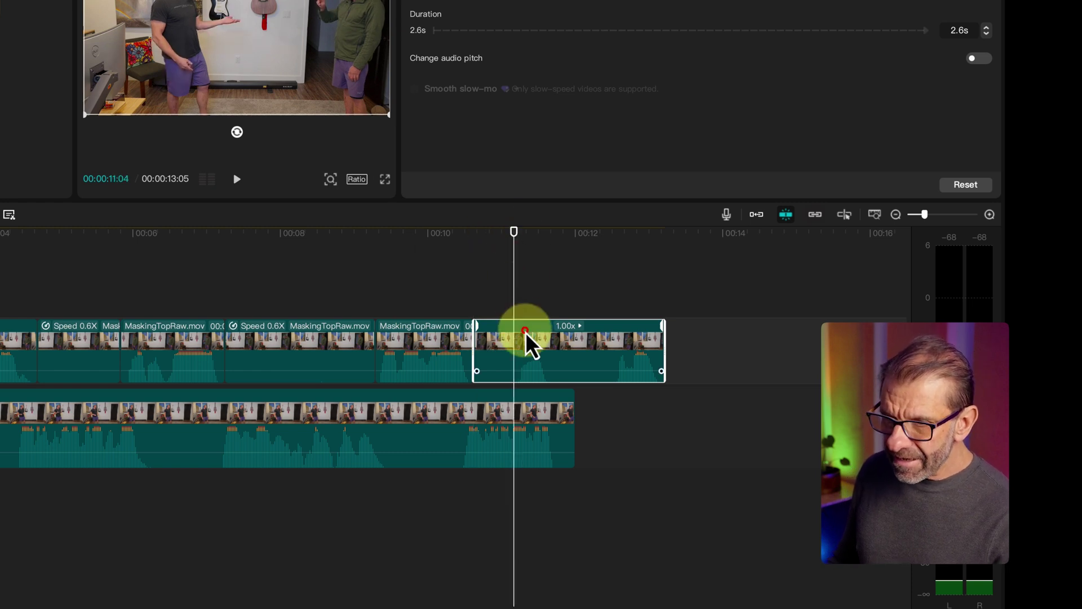
key(super+b)
drag(526, 329, 562, 346)
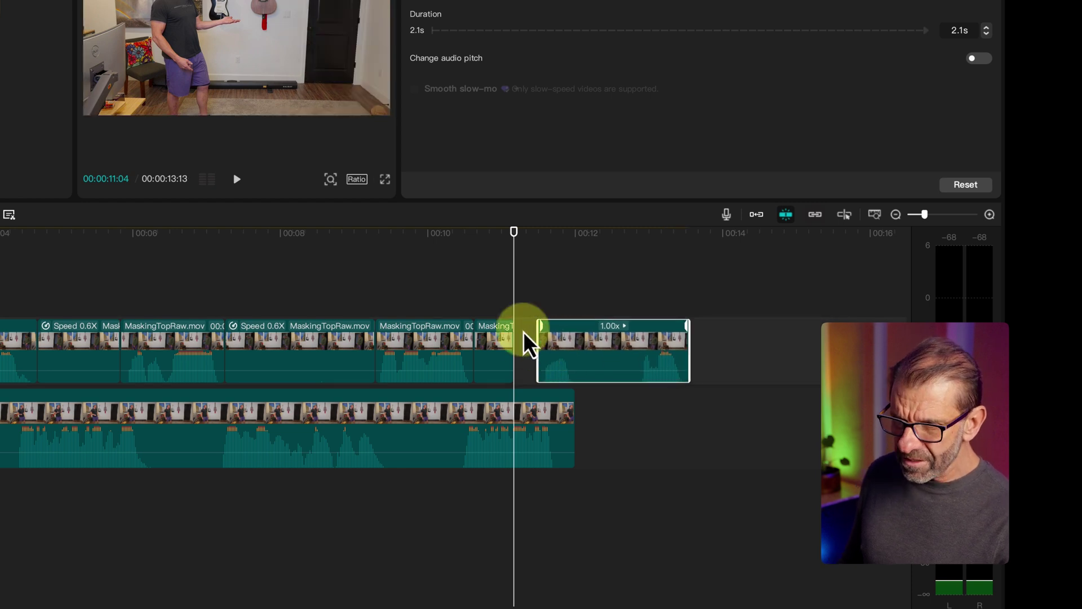
Stretch the short 0.6 s piece to 0.62x so it fills the gap, and play back.
click(500, 348)
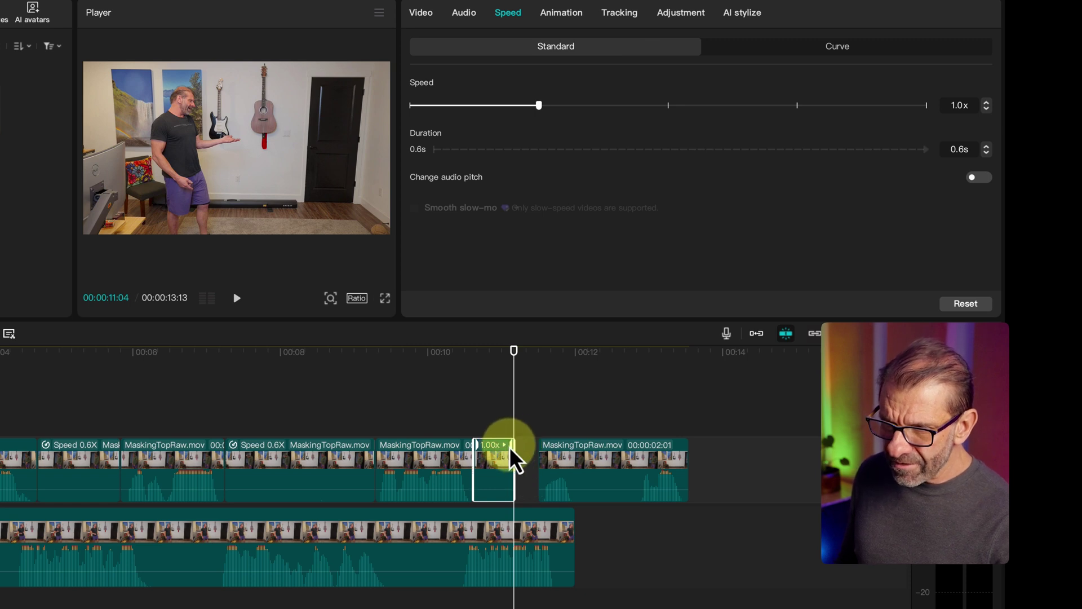
drag(508, 446, 538, 447)
drag(608, 357, 643, 371)
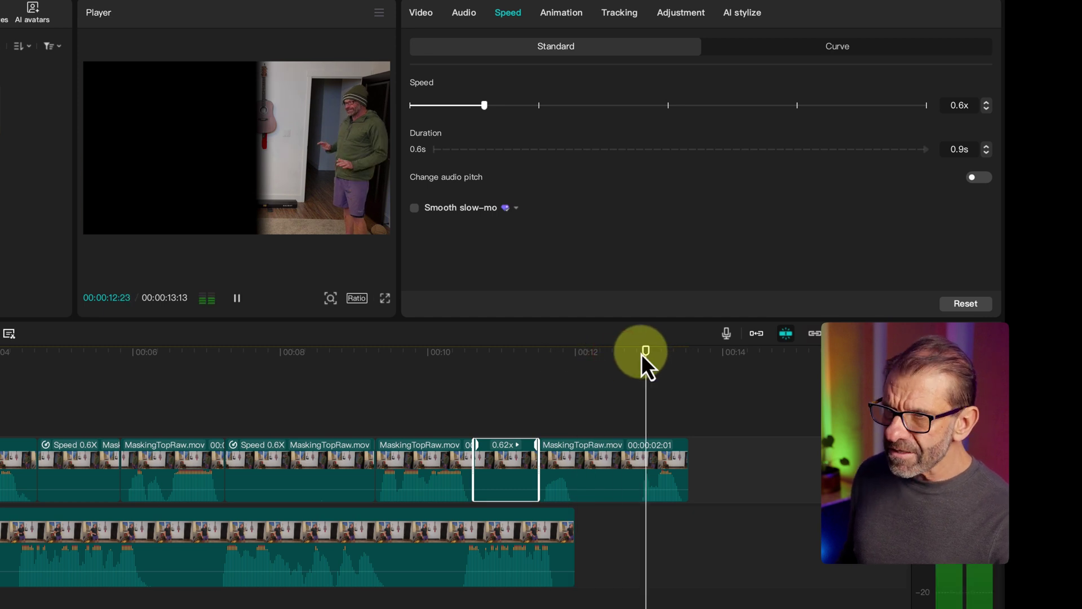
key(space)
key(space)
key(space)
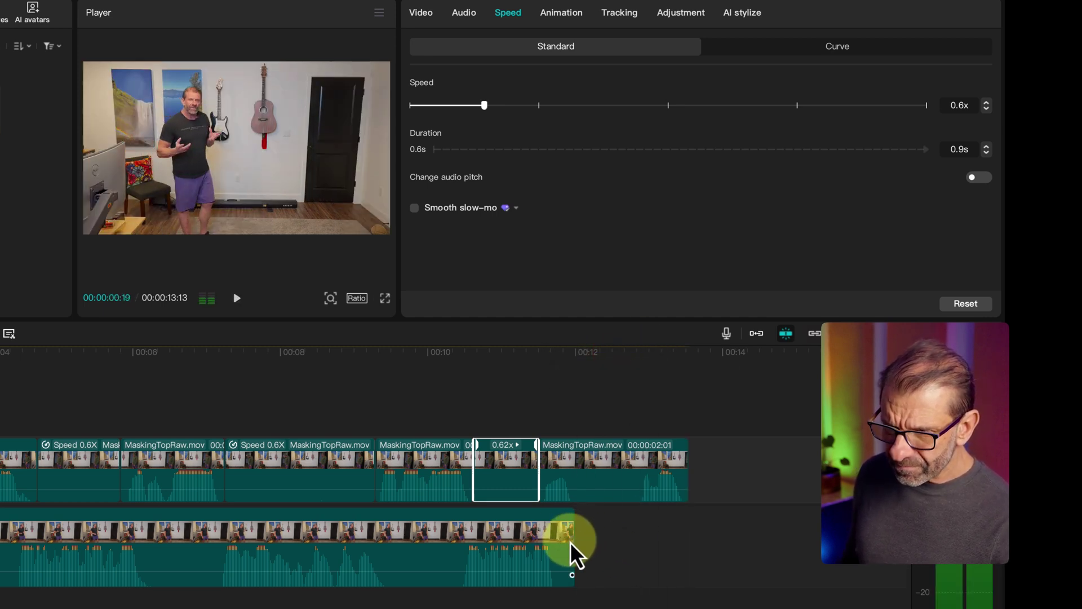
click(570, 543)
Extend the bottom clip's end to 13.6s and play back the ending.
drag(575, 534, 689, 521)
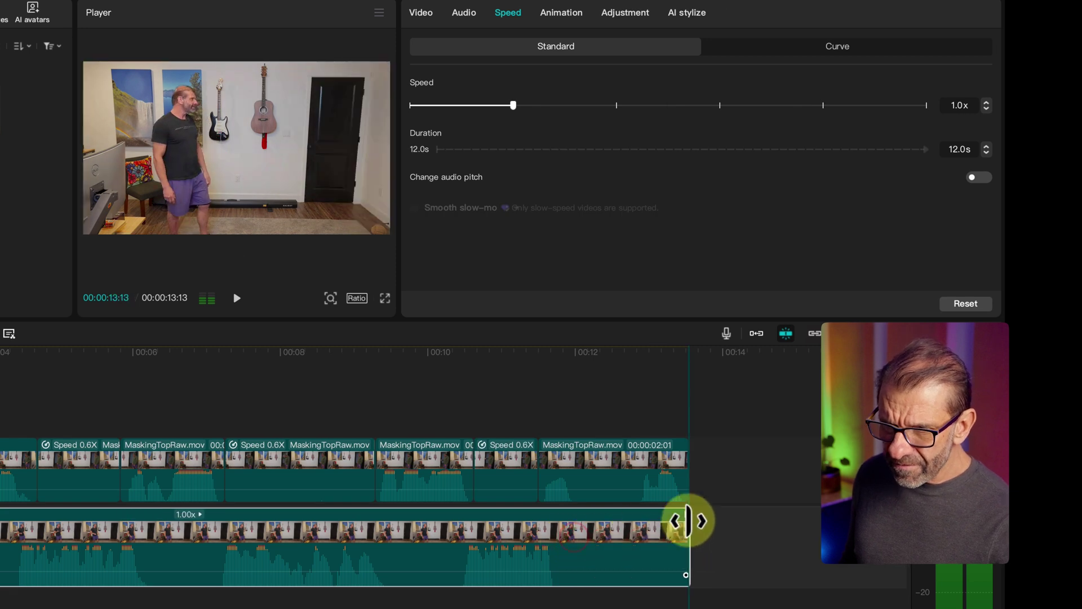
click(410, 354)
key(space)
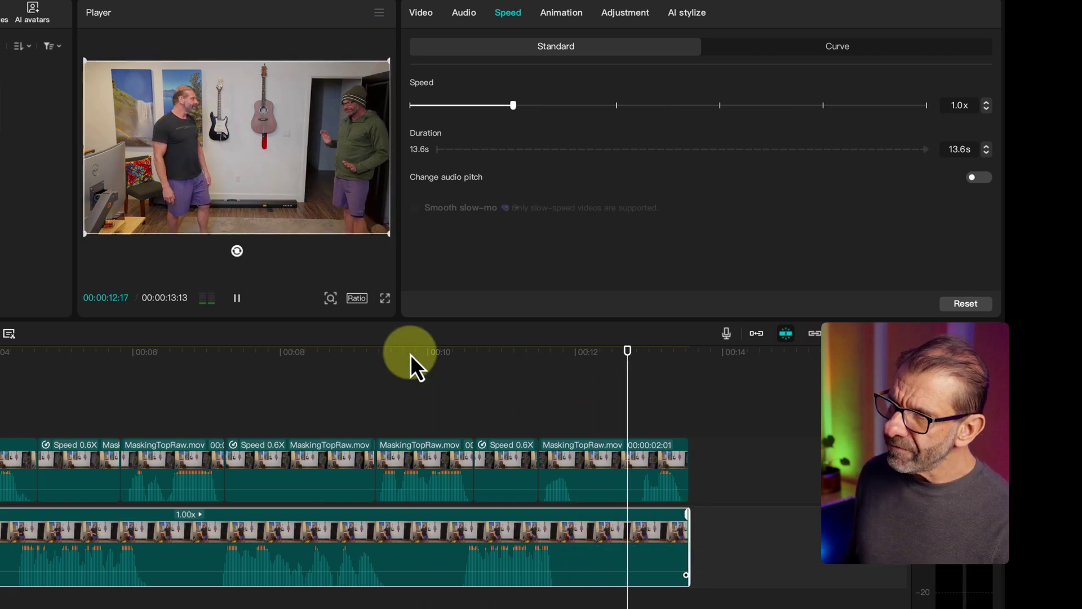
drag(638, 357, 583, 384)
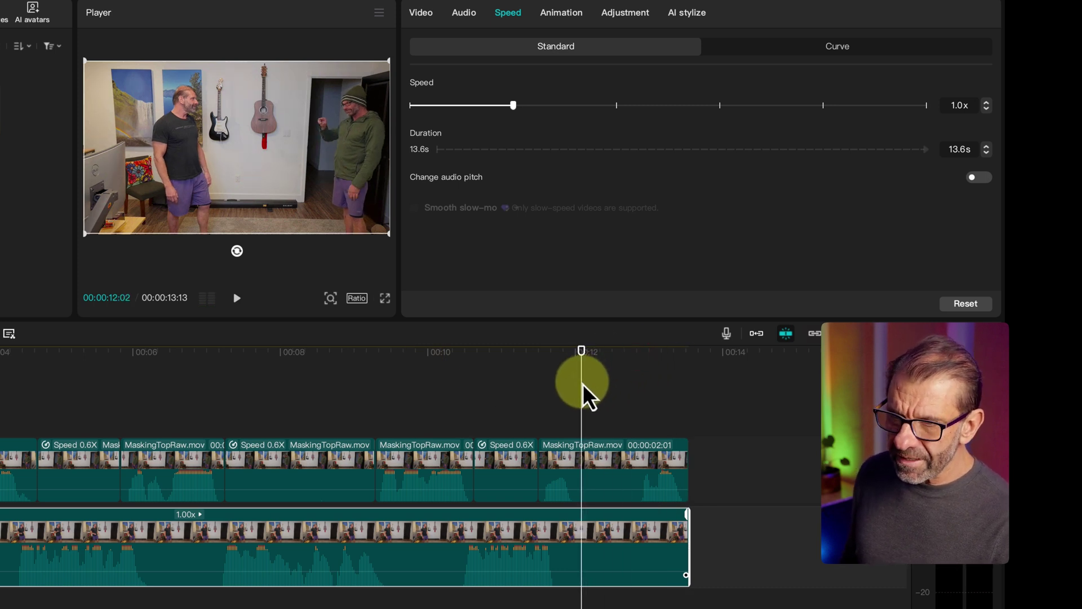
Split the last top-track clip at about 12:02 and again at 12:20.
click(620, 487)
key(ctrl+b)
drag(653, 352, 637, 389)
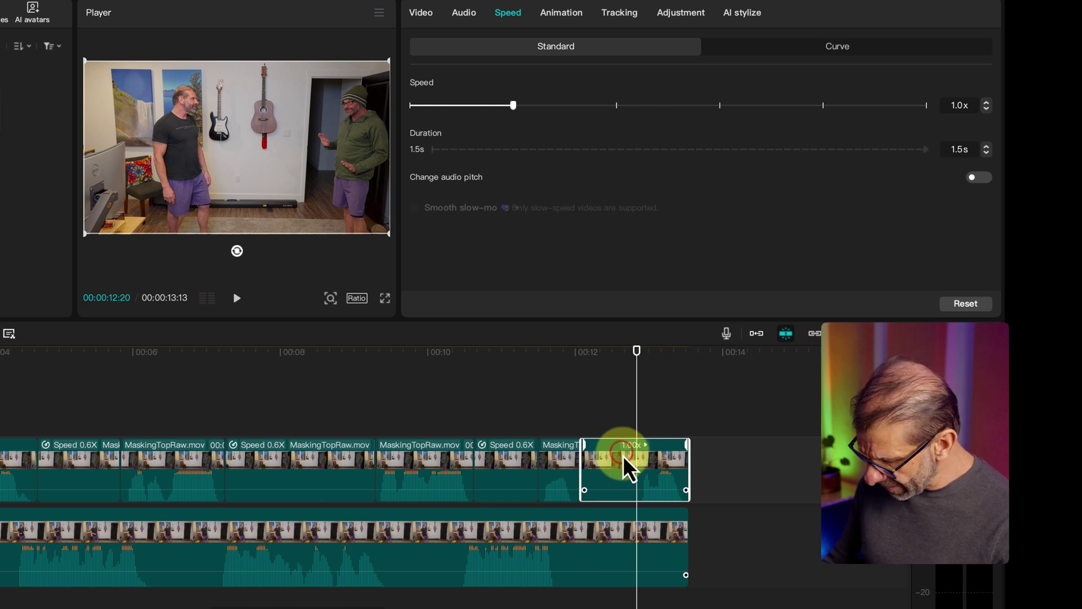
key(ctrl+b)
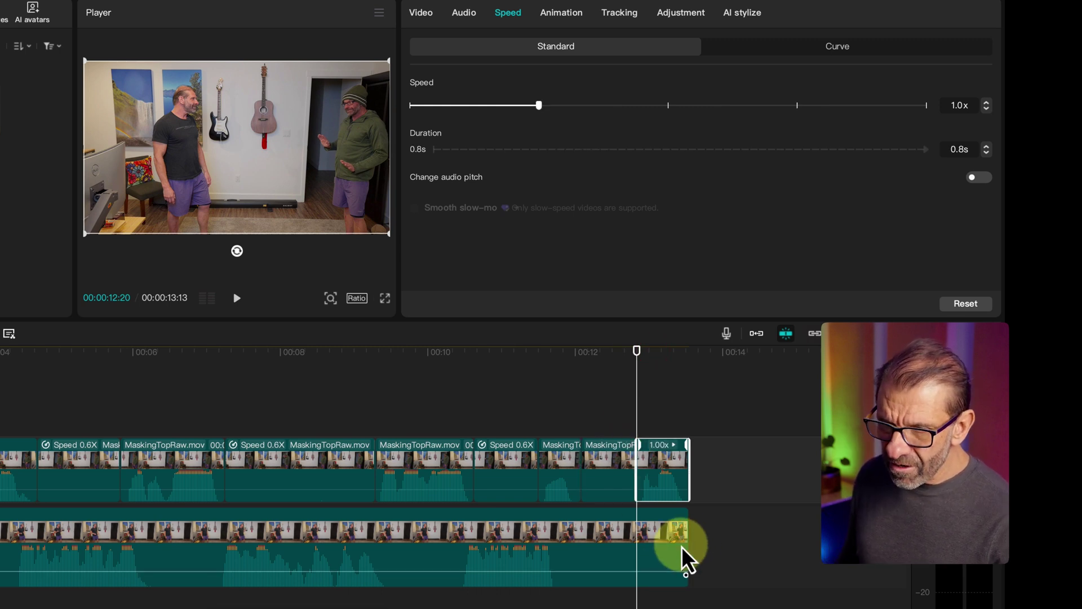
Speed up the small split piece, then trim MaskingBottomRaw.mov to end with the top track.
click(623, 475)
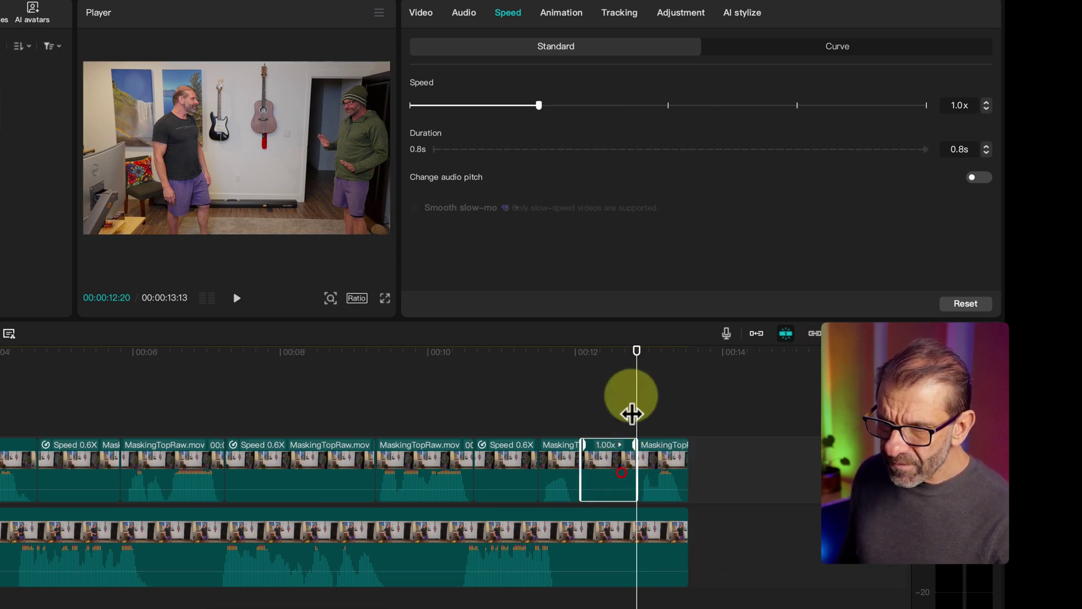
click(616, 352)
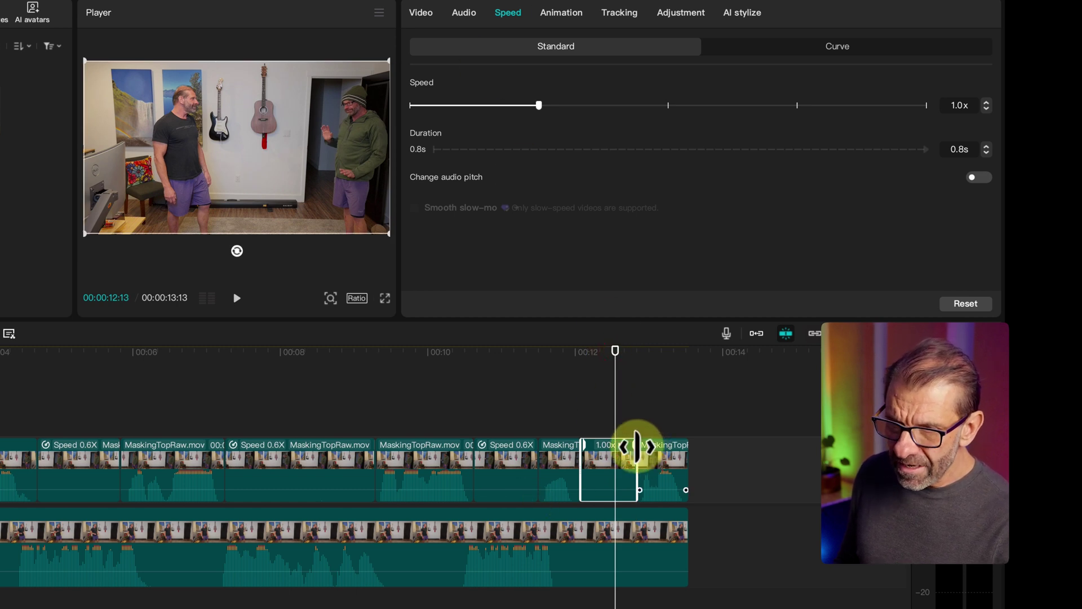
mouse_move(632, 449)
mouse_down()
mouse_move(615, 454)
mouse_move(662, 459)
mouse_move(647, 459)
mouse_up()
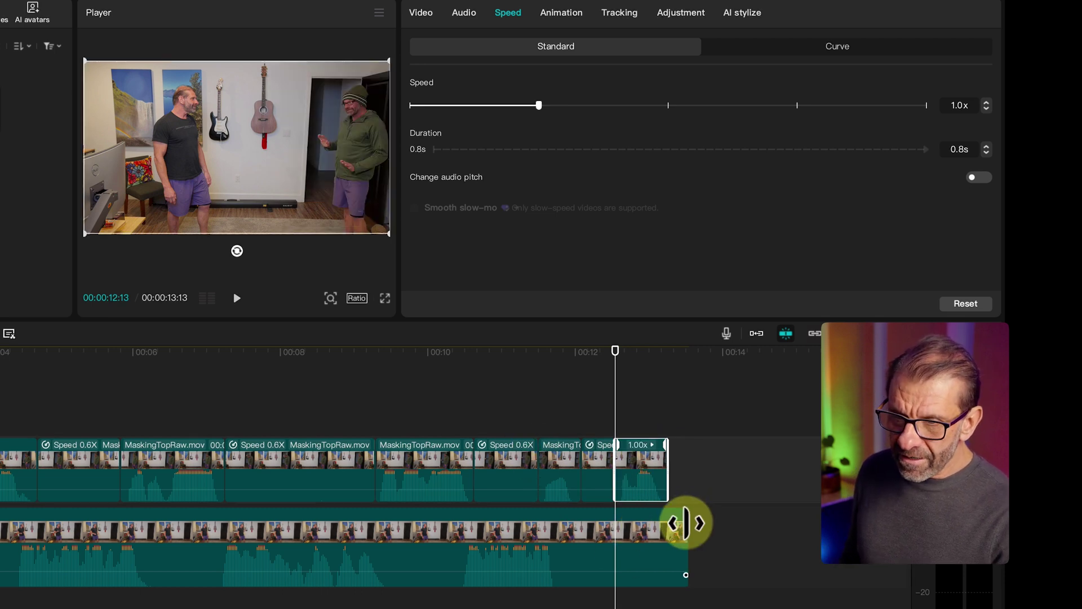
drag(685, 523, 668, 524)
click(704, 407)
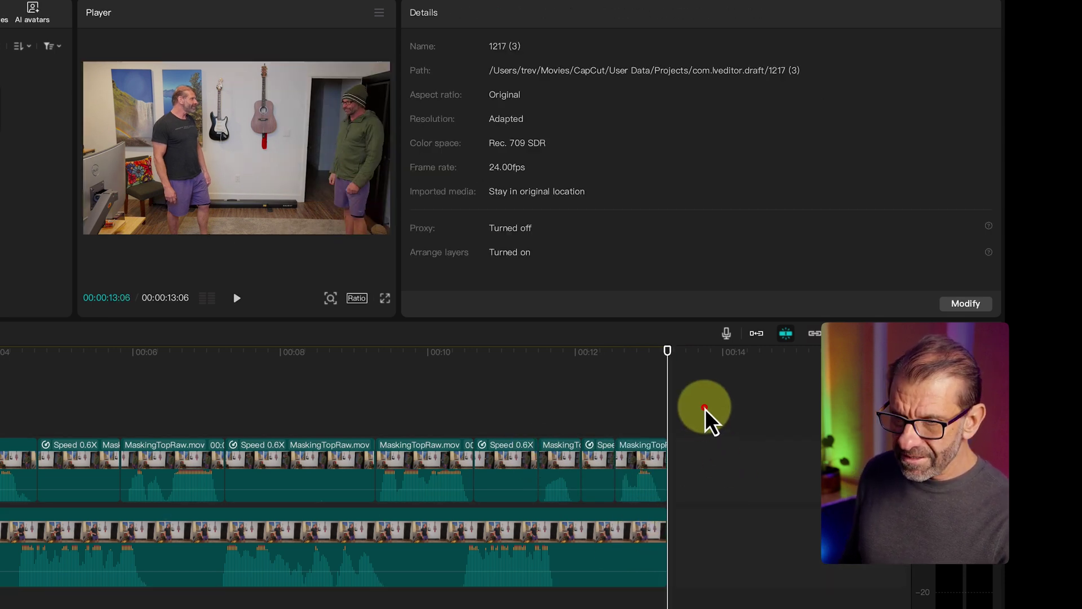
click(459, 364)
key(space)
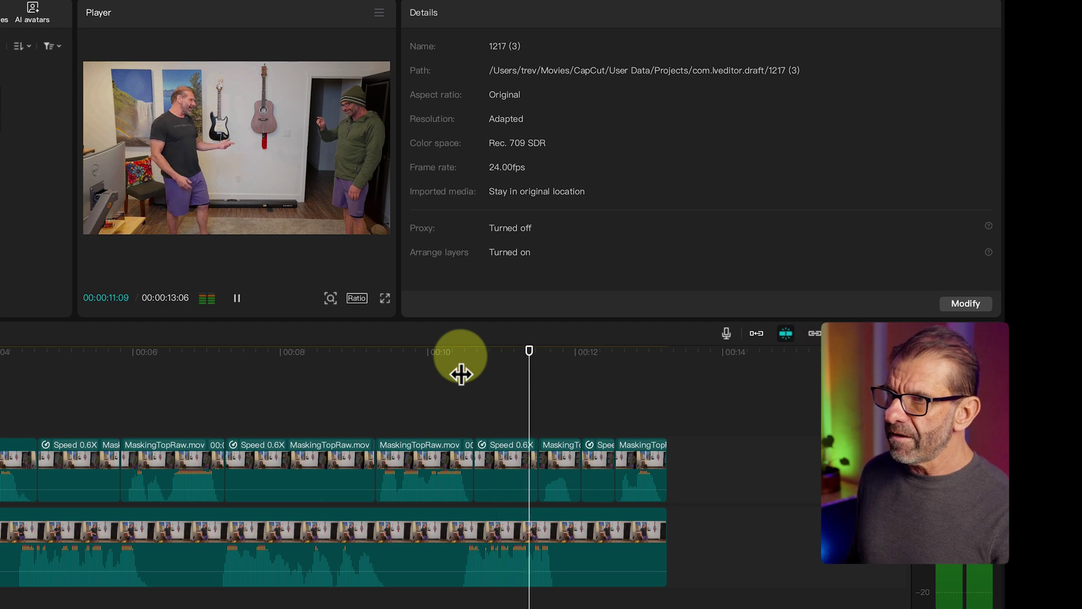